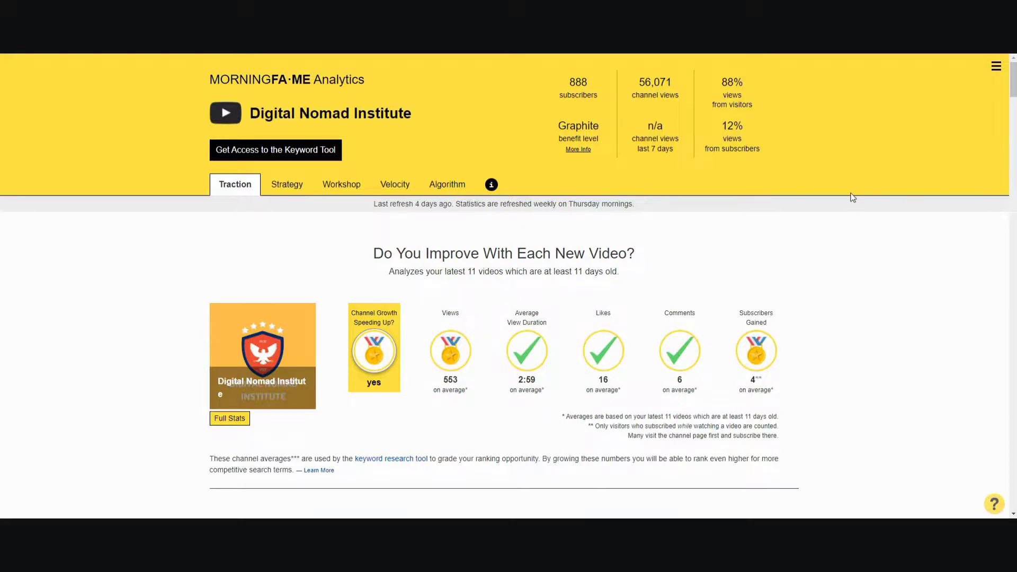
# Step: Show the Strategy chart rating views, watch time, engagement and subscribers against the average
pyautogui.scroll(-2, 789, 185)
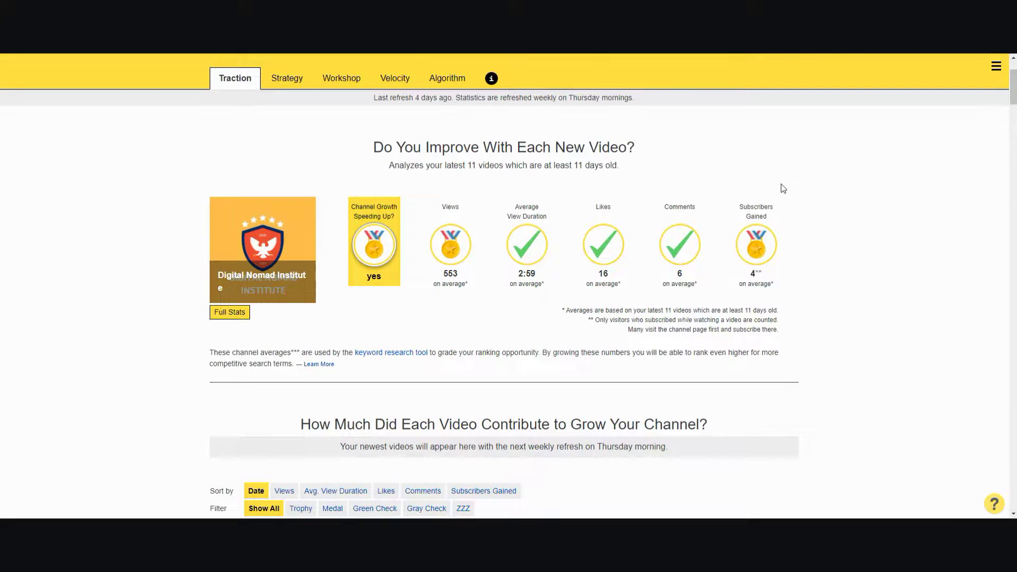
pyautogui.scroll(1, 782, 188)
pyautogui.scroll(-1, 783, 188)
pyautogui.scroll(1, 783, 189)
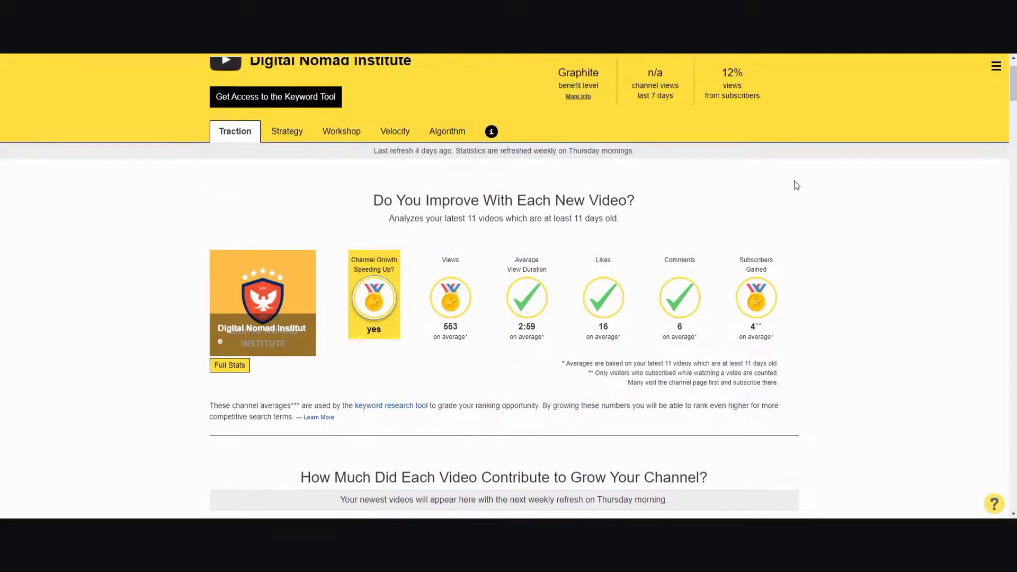
pyautogui.scroll(1, 797, 182)
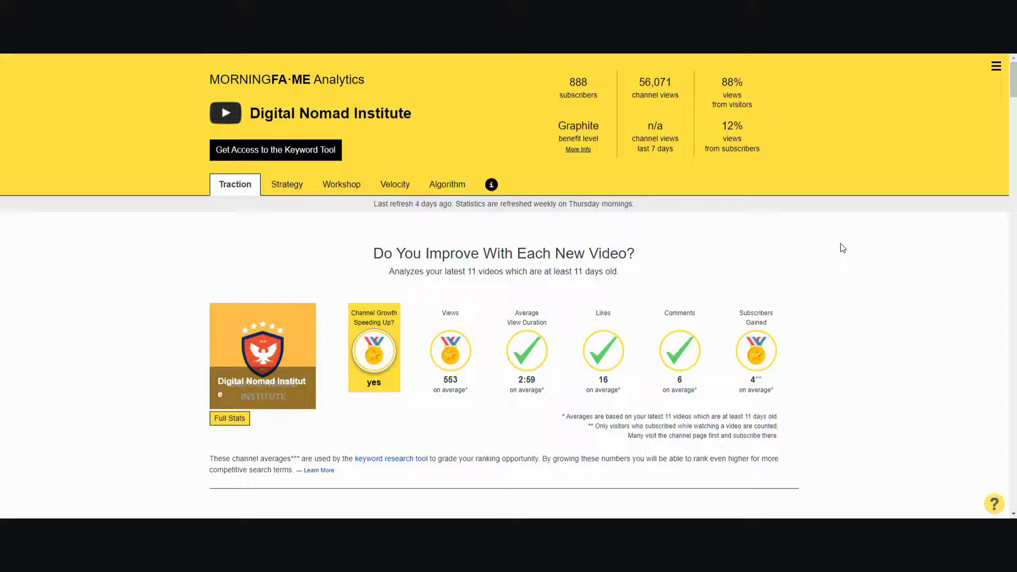
pyautogui.scroll(-1, 842, 248)
pyautogui.scroll(1, 842, 248)
pyautogui.scroll(-1, 804, 377)
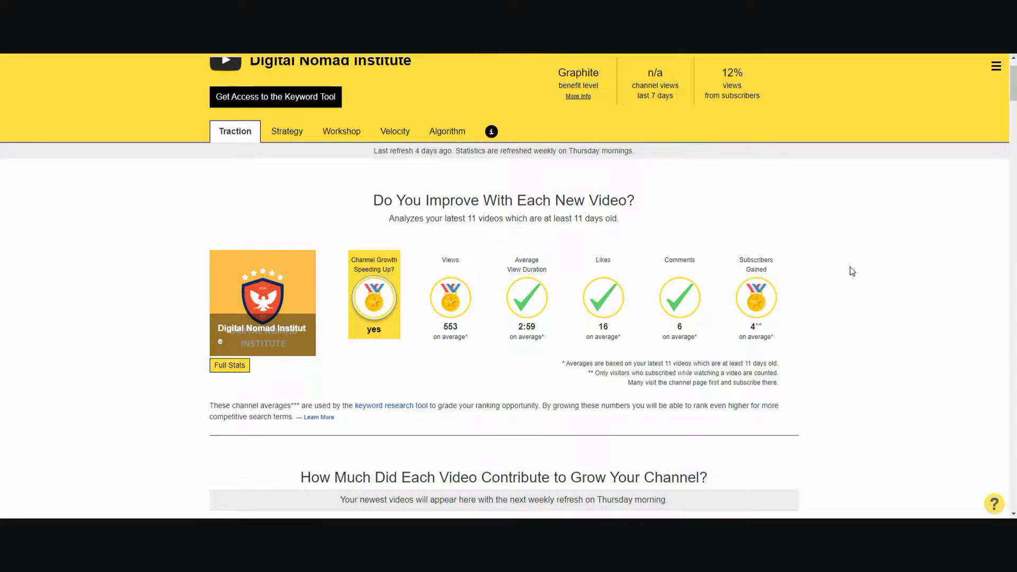
pyautogui.scroll(-1, 850, 271)
pyautogui.scroll(-5, 845, 266)
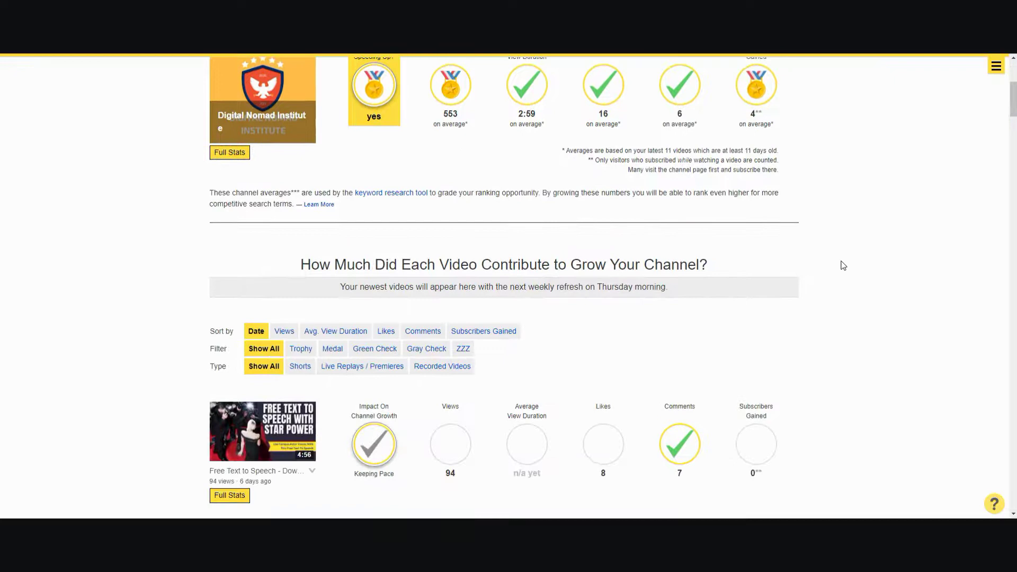
pyautogui.scroll(-2, 842, 263)
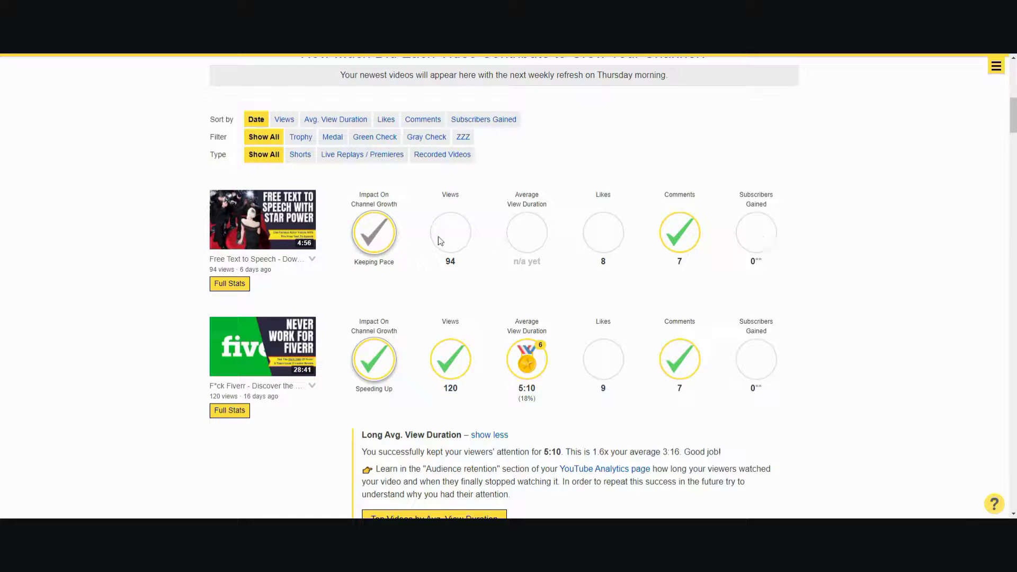
pyautogui.scroll(-2, 759, 244)
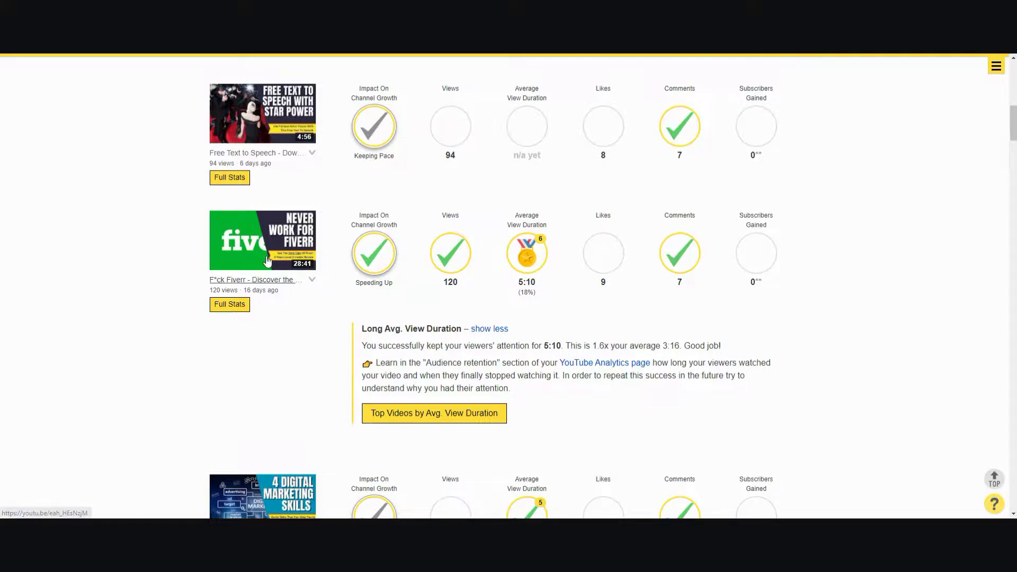
pyautogui.scroll(10, 638, 246)
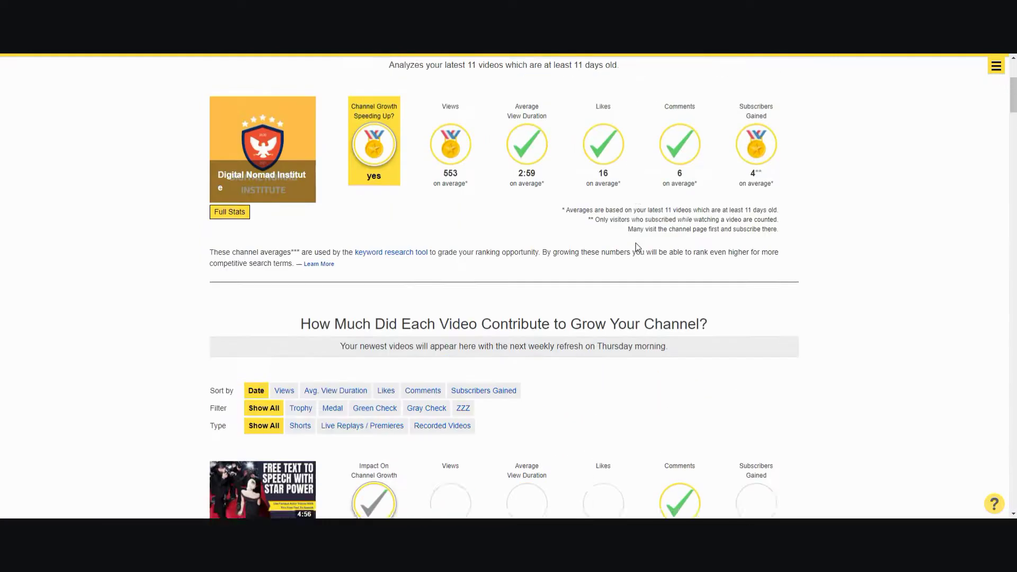
pyautogui.scroll(1, 637, 247)
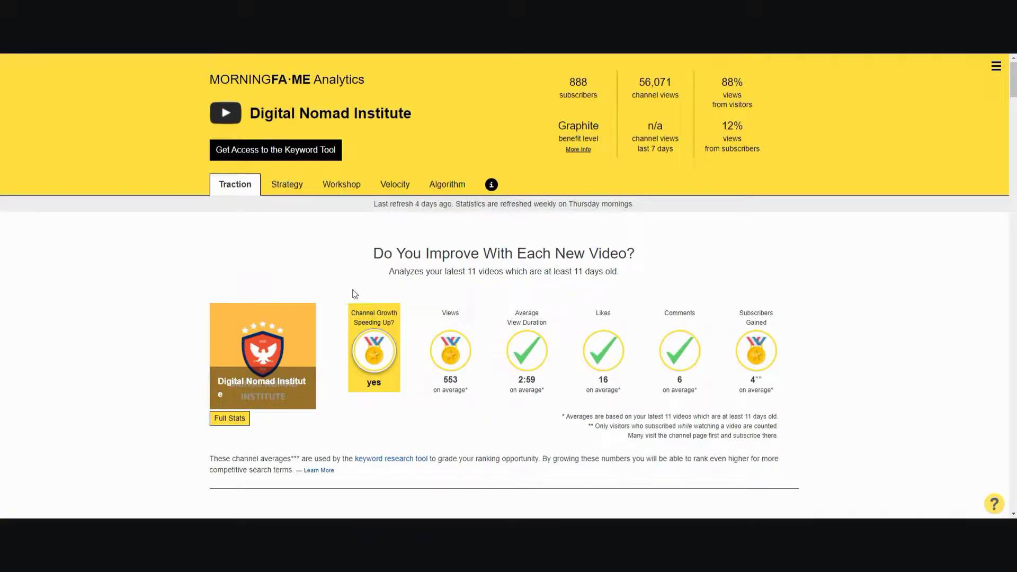
pyautogui.click(288, 186)
pyautogui.scroll(-1, 288, 270)
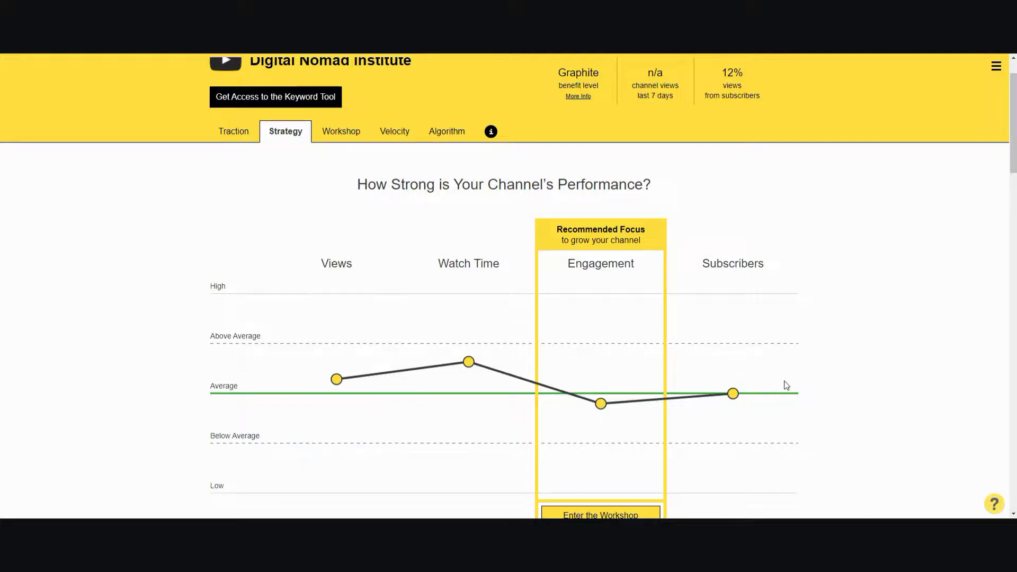
pyautogui.scroll(1, 784, 384)
# Step: Browse the Workshop breakdown, the 72-hour Velocity analysis and the Algorithm promotion analysis
pyautogui.click(350, 186)
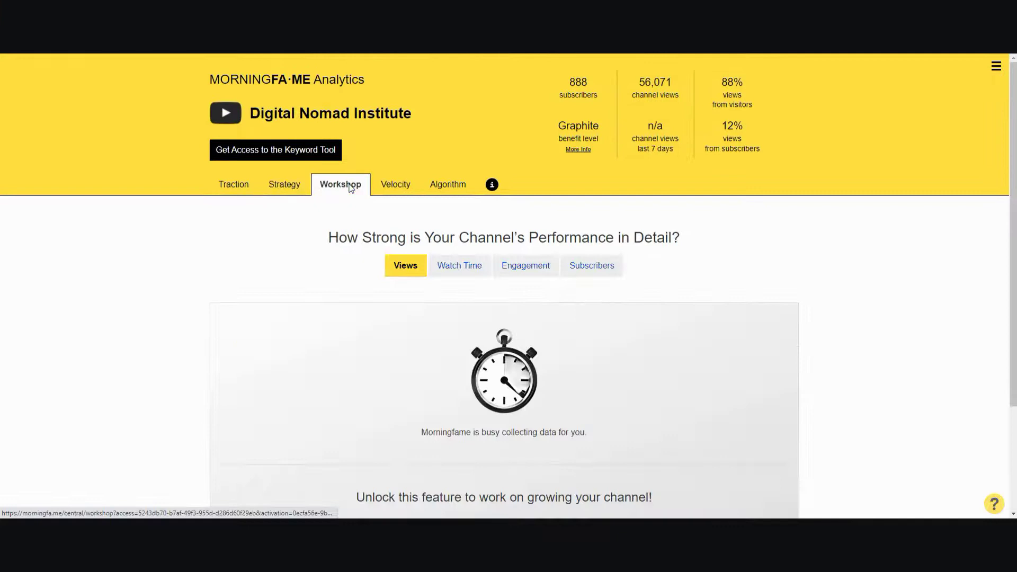
pyautogui.scroll(-3, 642, 311)
pyautogui.scroll(1, 530, 360)
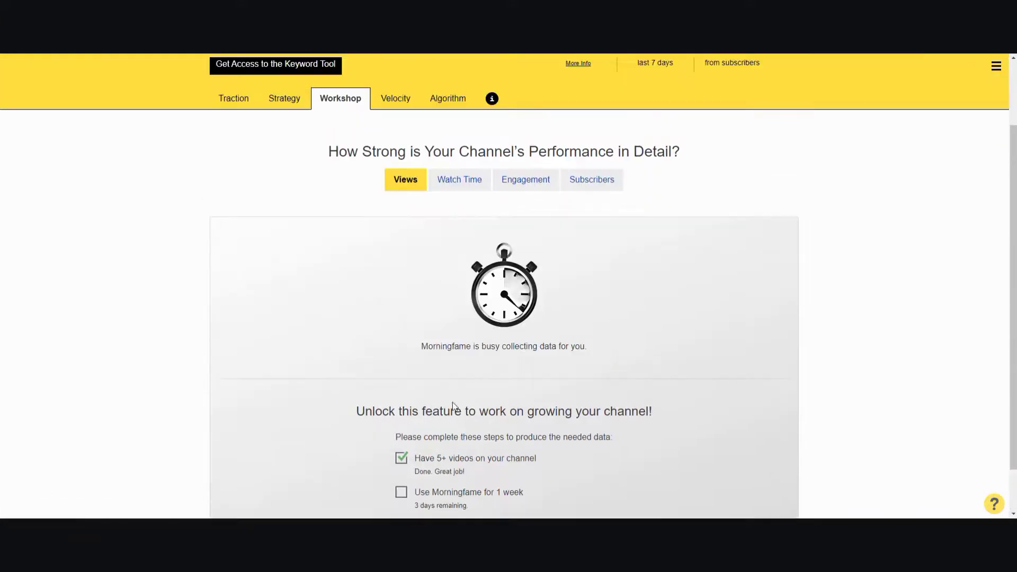
pyautogui.scroll(2, 530, 402)
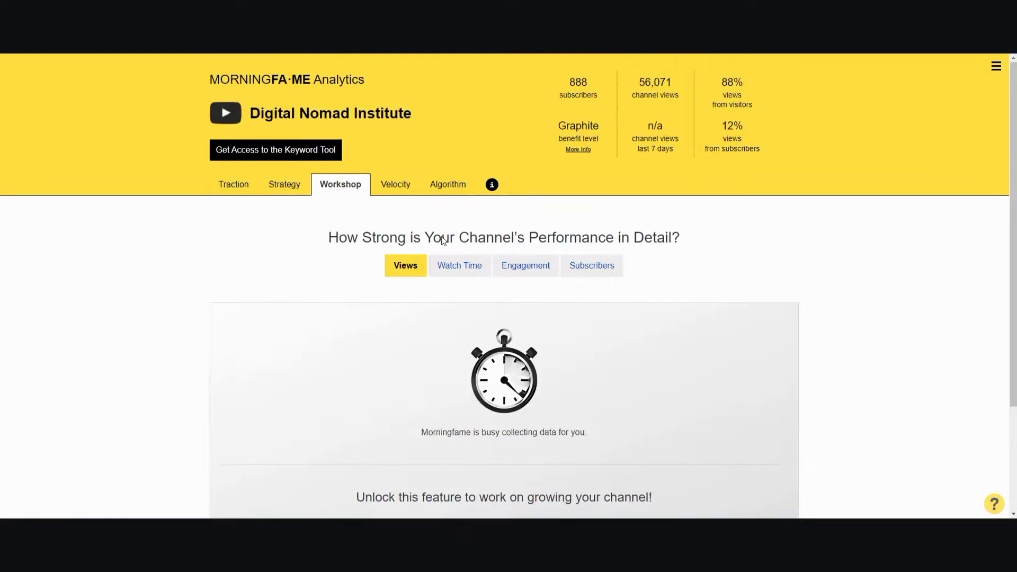
pyautogui.scroll(-3, 617, 422)
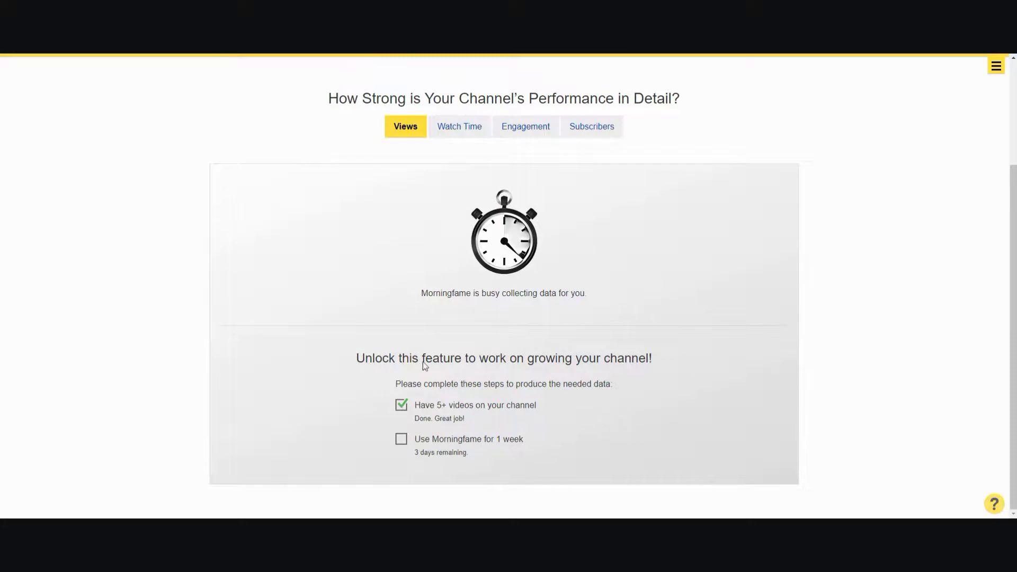
pyautogui.scroll(3, 423, 361)
pyautogui.click(397, 185)
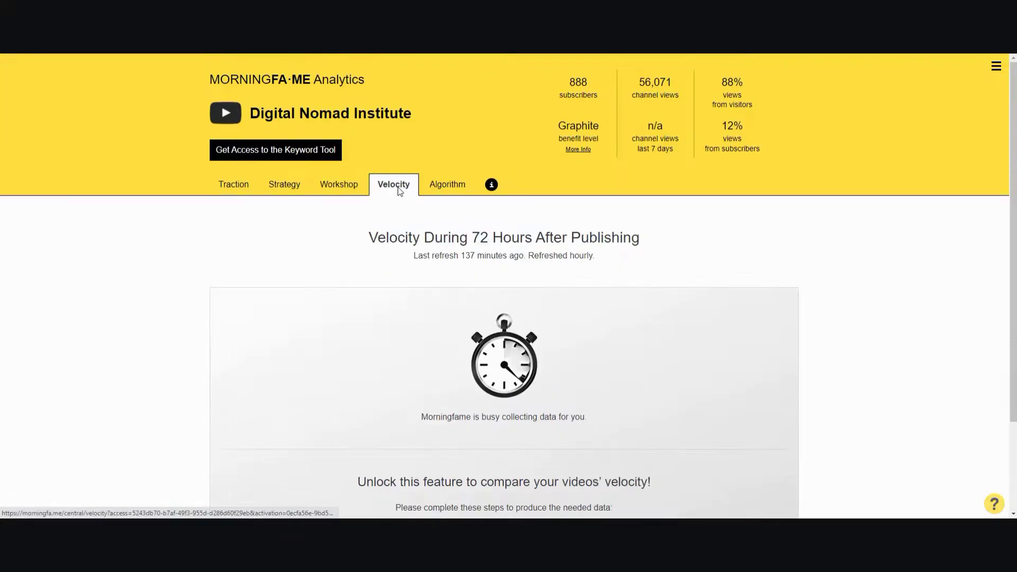
pyautogui.click(446, 185)
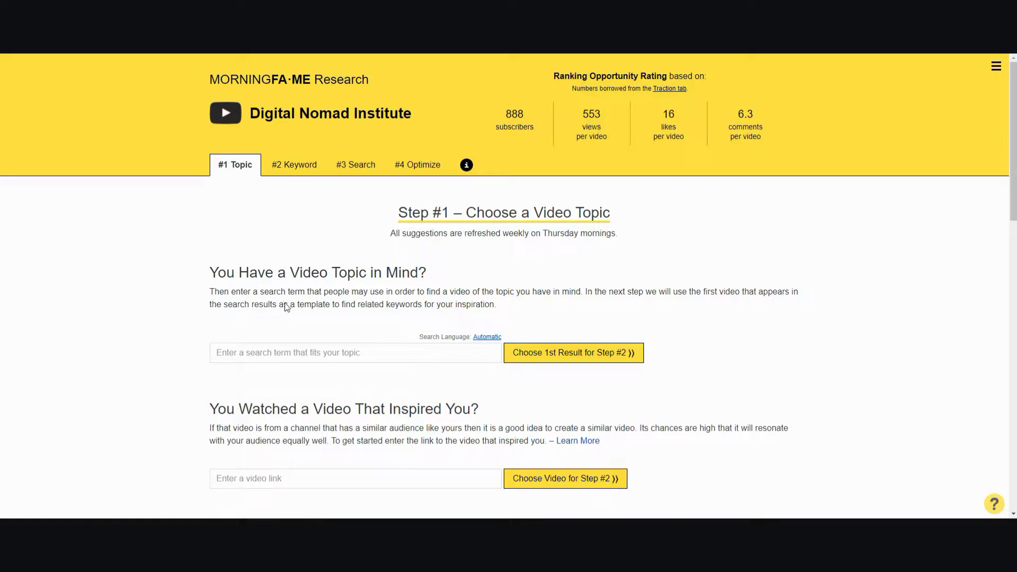
pyautogui.scroll(-1, 288, 307)
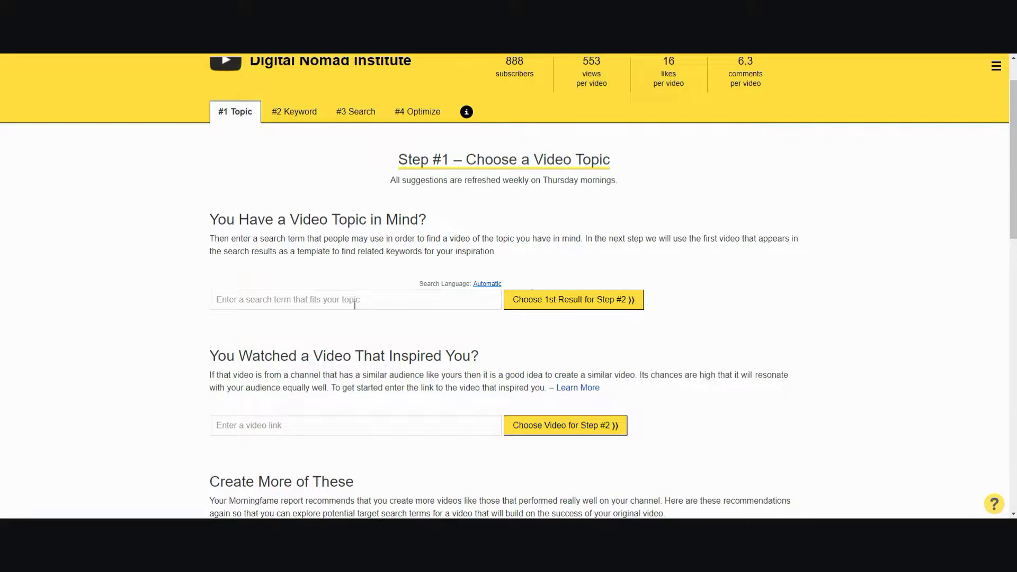
pyautogui.scroll(-1, 369, 307)
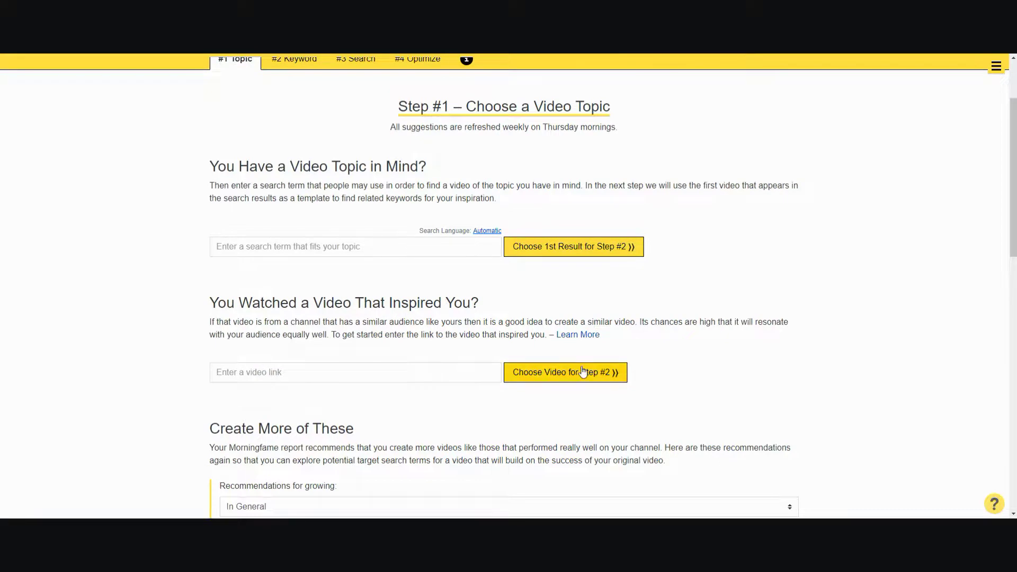
pyautogui.scroll(1, 425, 355)
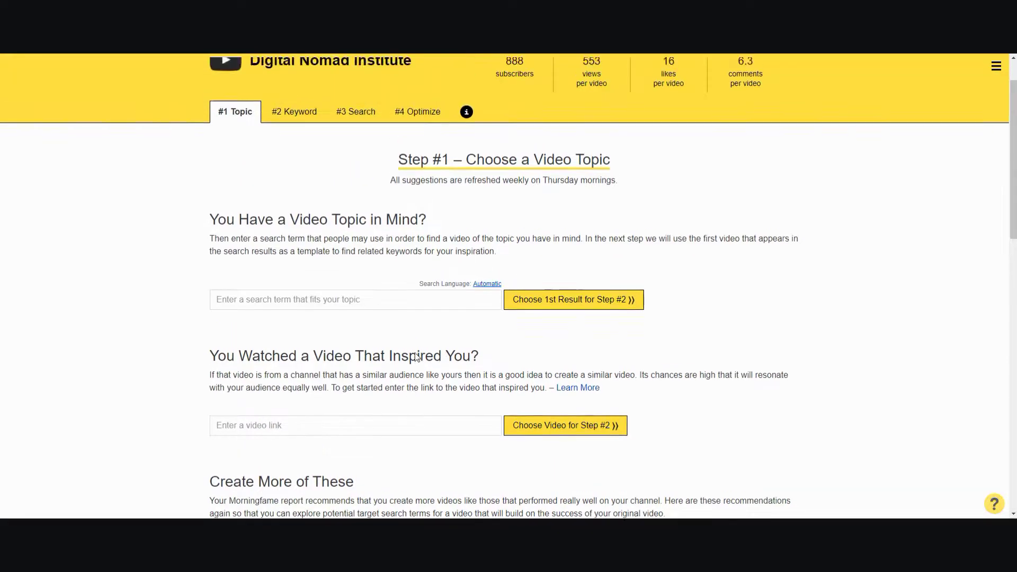
pyautogui.scroll(-5, 415, 356)
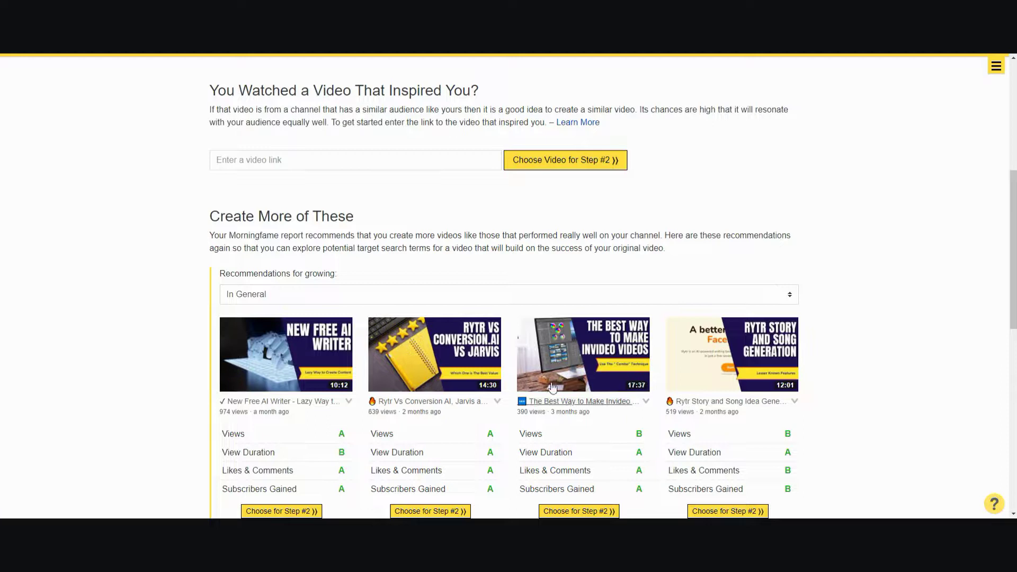
pyautogui.scroll(-6, 727, 381)
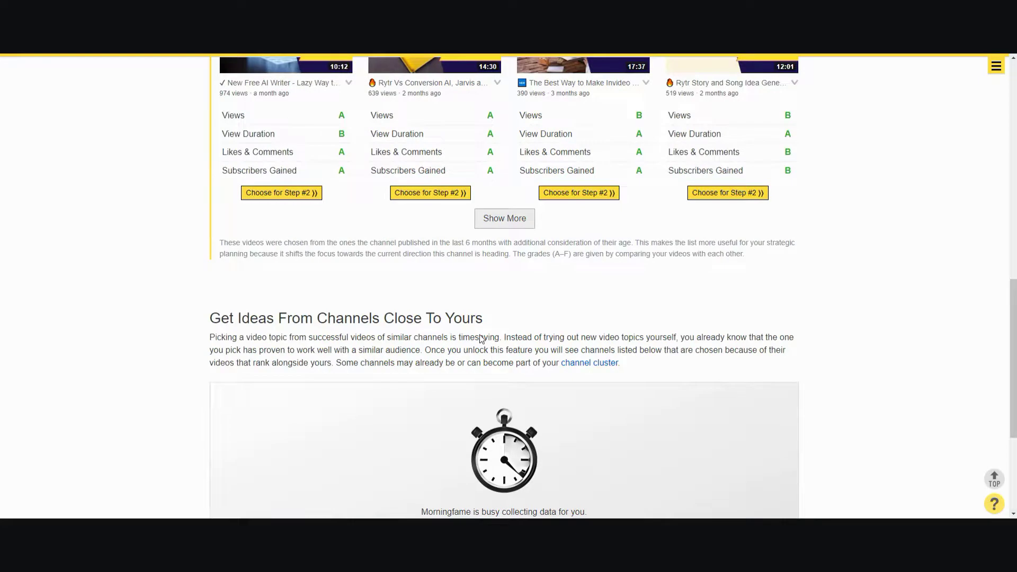
pyautogui.scroll(-2, 479, 336)
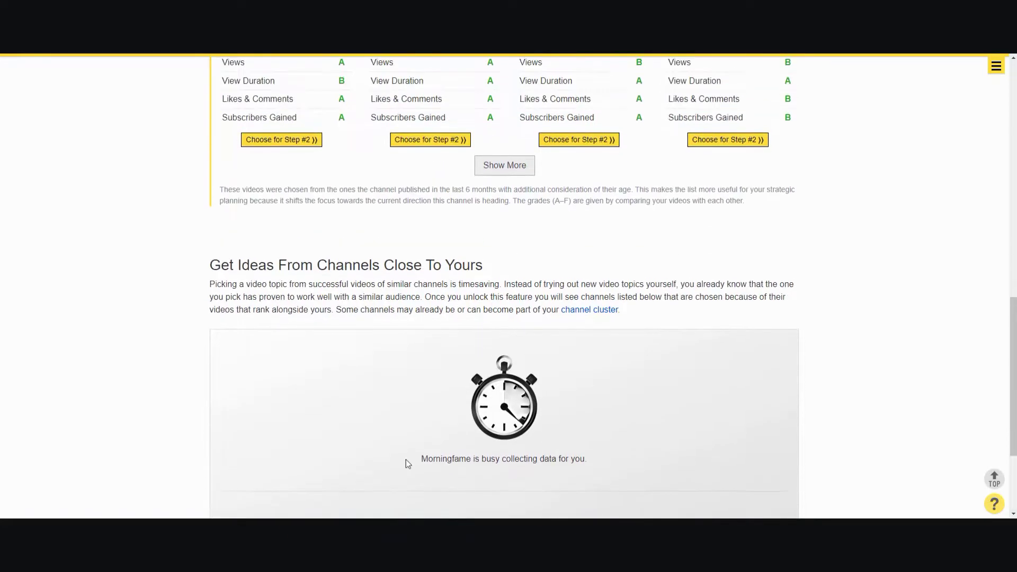
pyautogui.scroll(15, 536, 422)
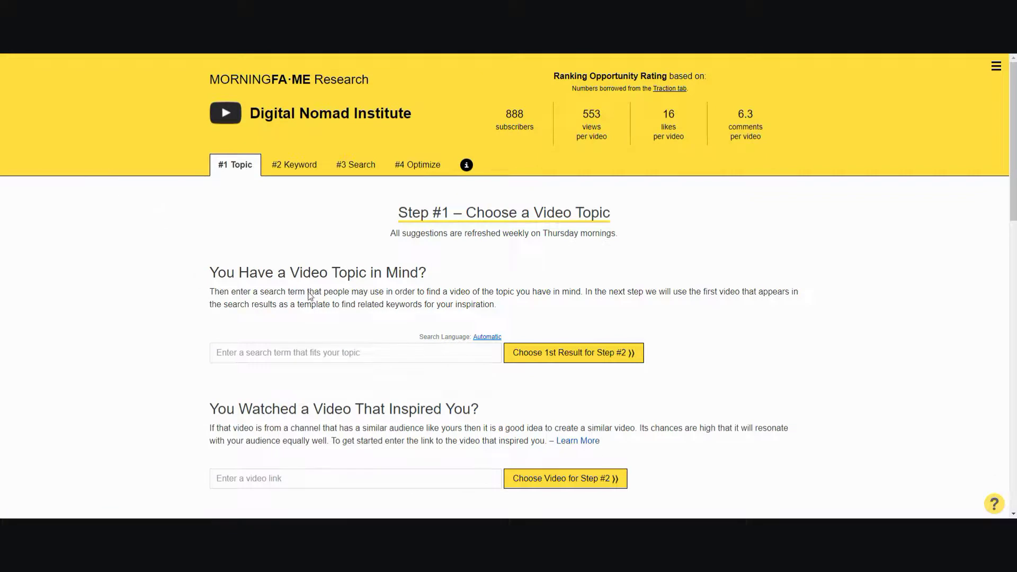
pyautogui.scroll(-1, 327, 369)
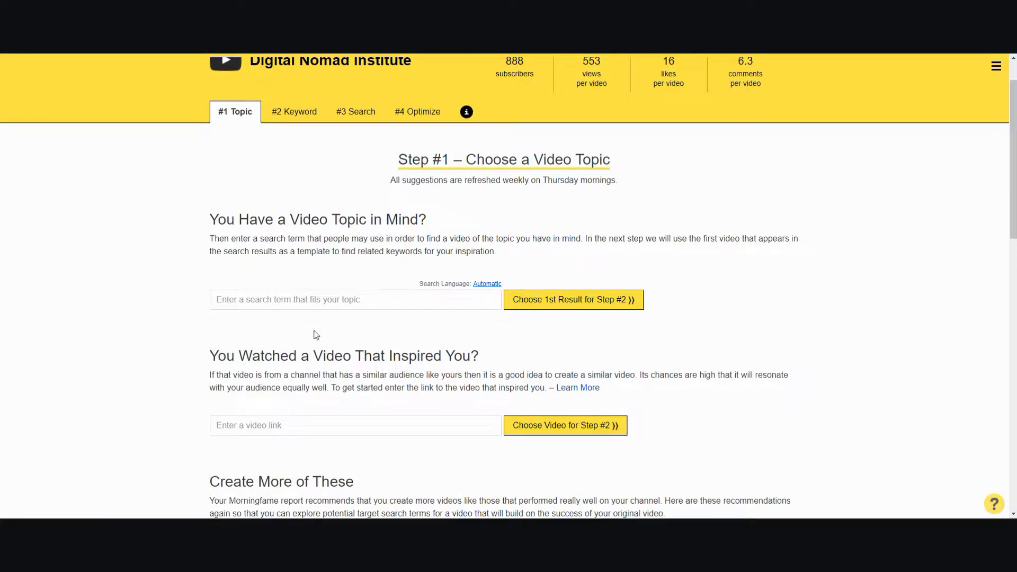
pyautogui.write('di')
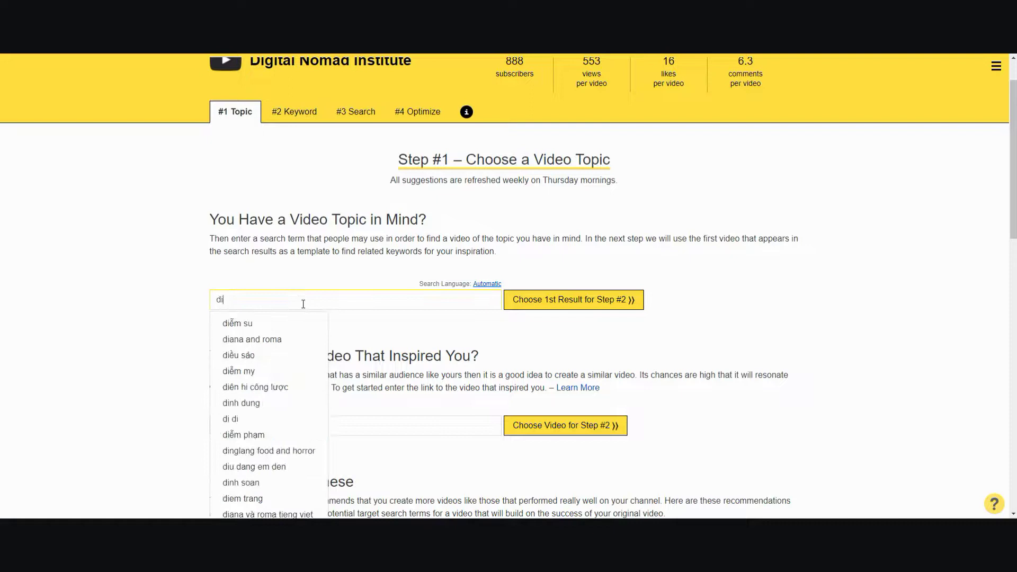
pyautogui.write('gital marketing')
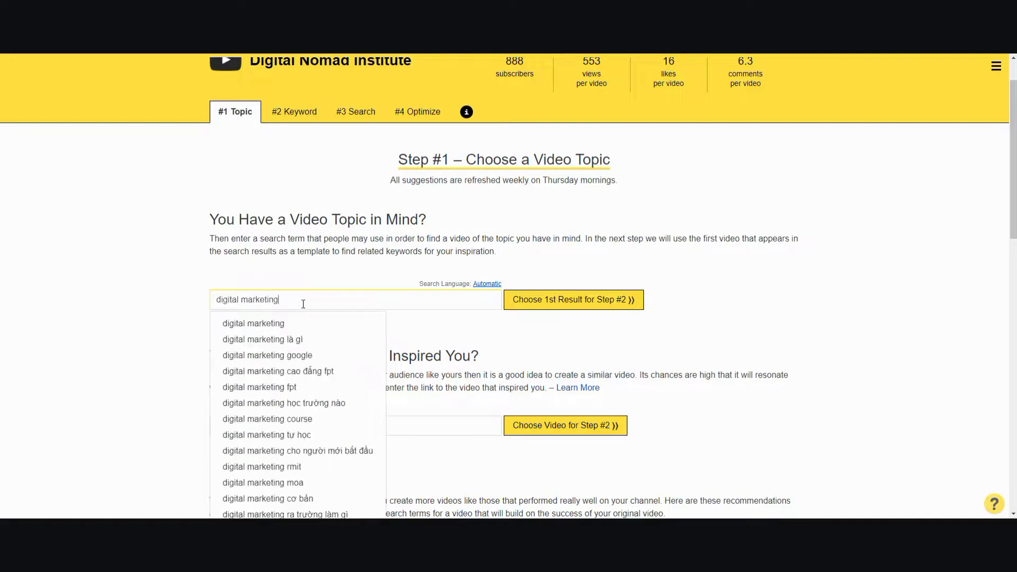
pyautogui.press('Return')
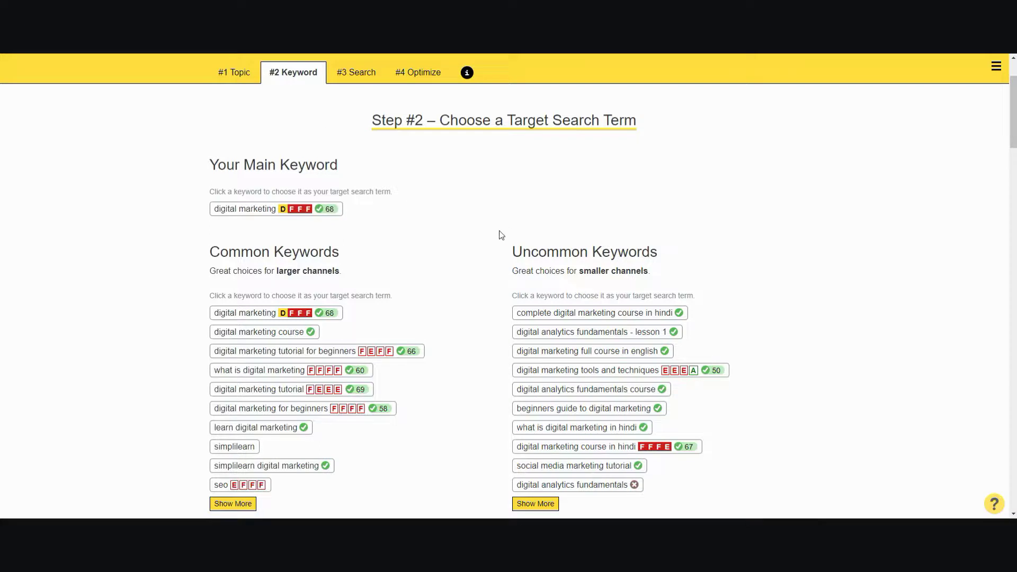
pyautogui.scroll(-2, 485, 236)
pyautogui.scroll(3, 477, 238)
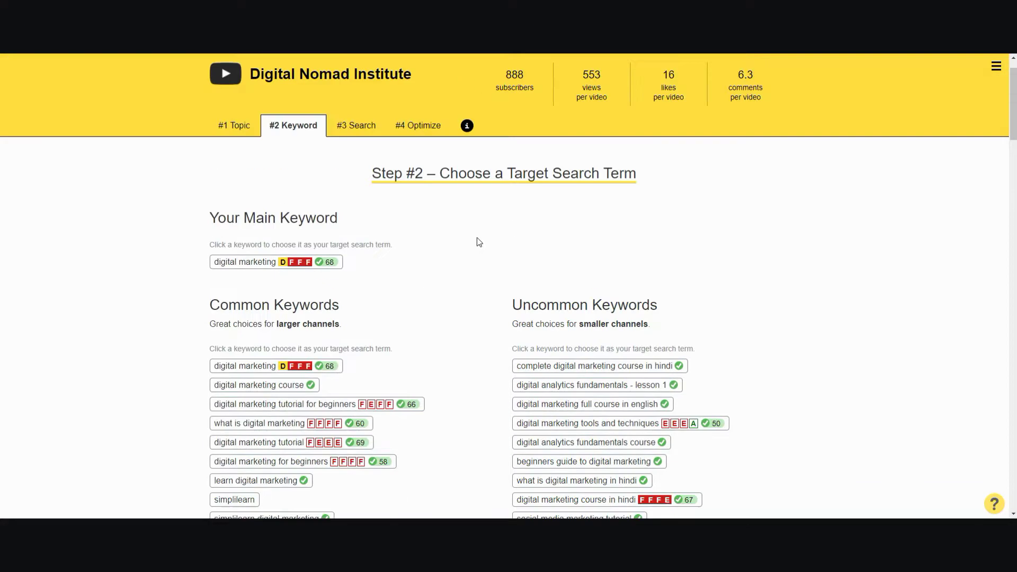
pyautogui.scroll(-8, 476, 237)
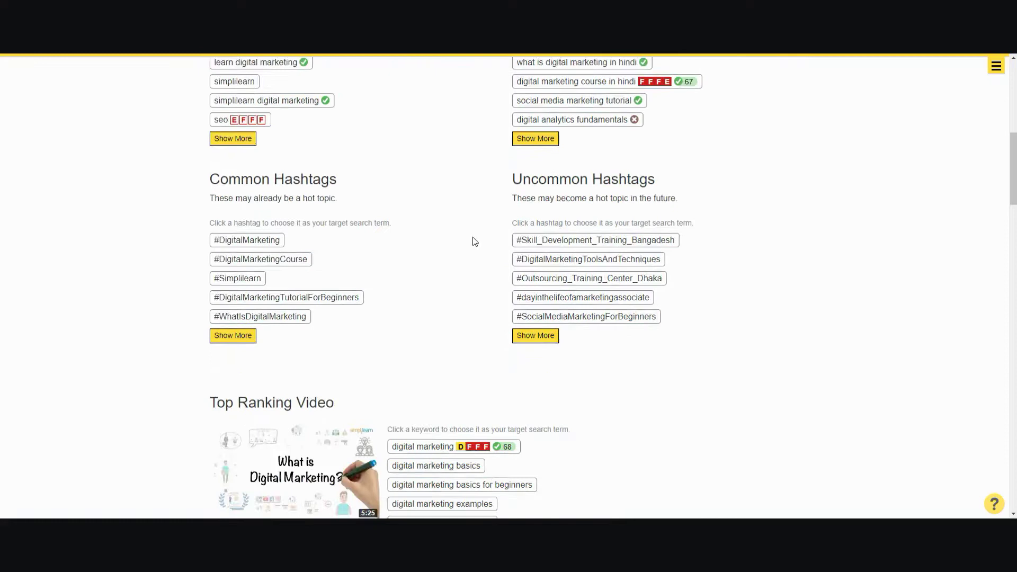
pyautogui.scroll(3, 473, 242)
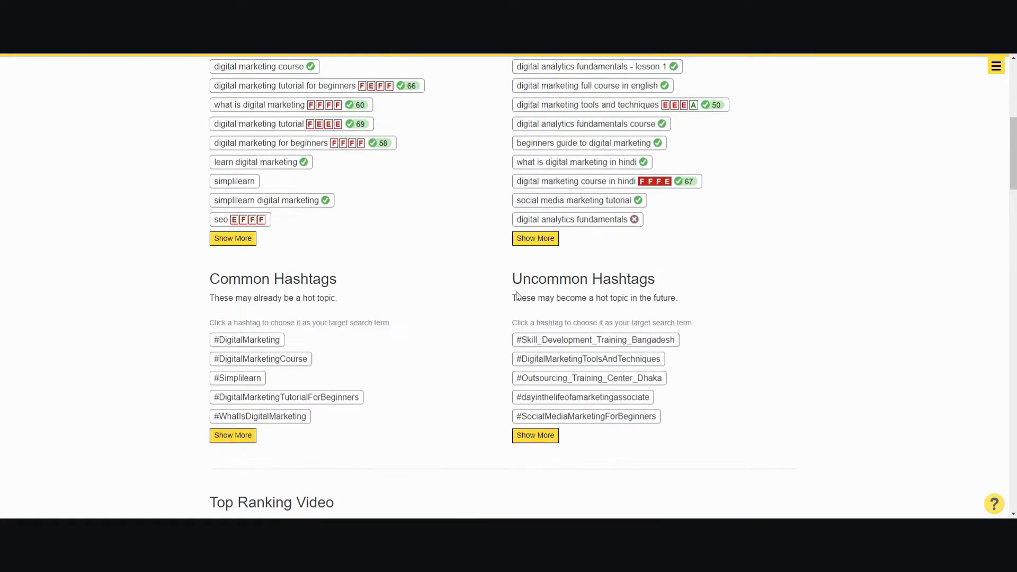
pyautogui.scroll(5, 654, 287)
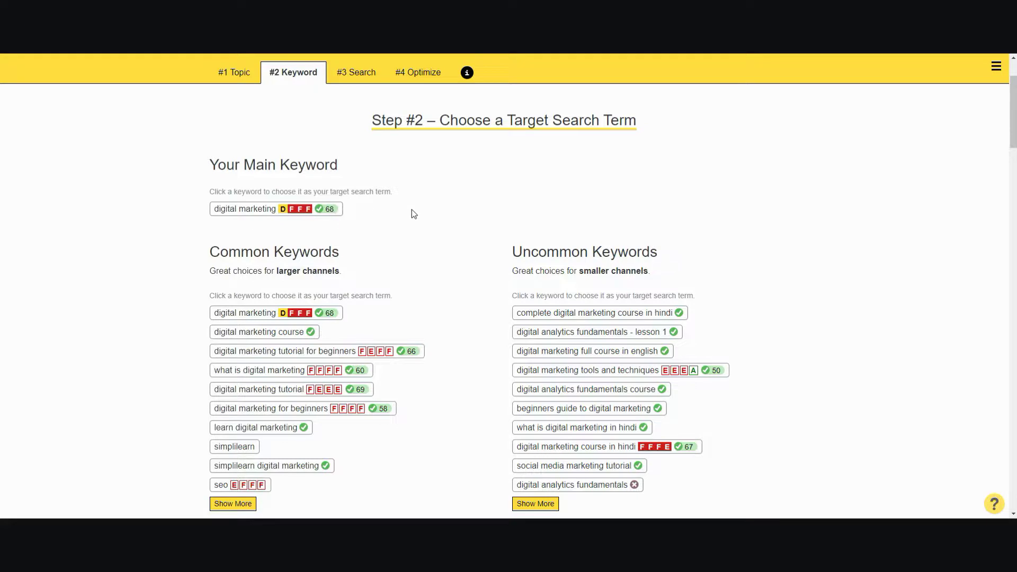
pyautogui.scroll(-2, 413, 213)
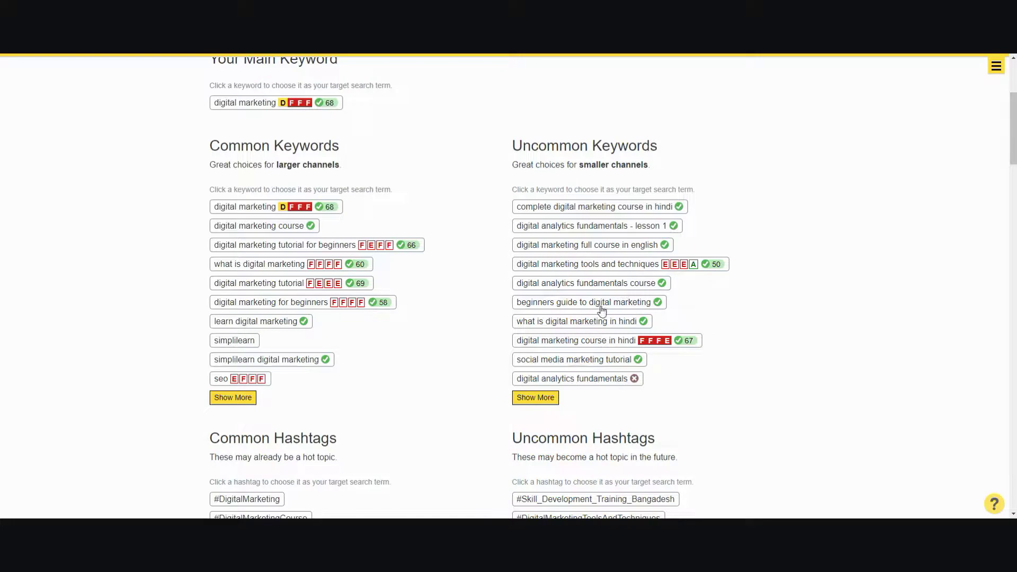
# Step: Get Quick Look Up ratings for 'beginners guide to digital marketing', 'social media marketing tutorial' and 'what is digital marketing in hindi'
pyautogui.click(633, 310)
pyautogui.click(547, 387)
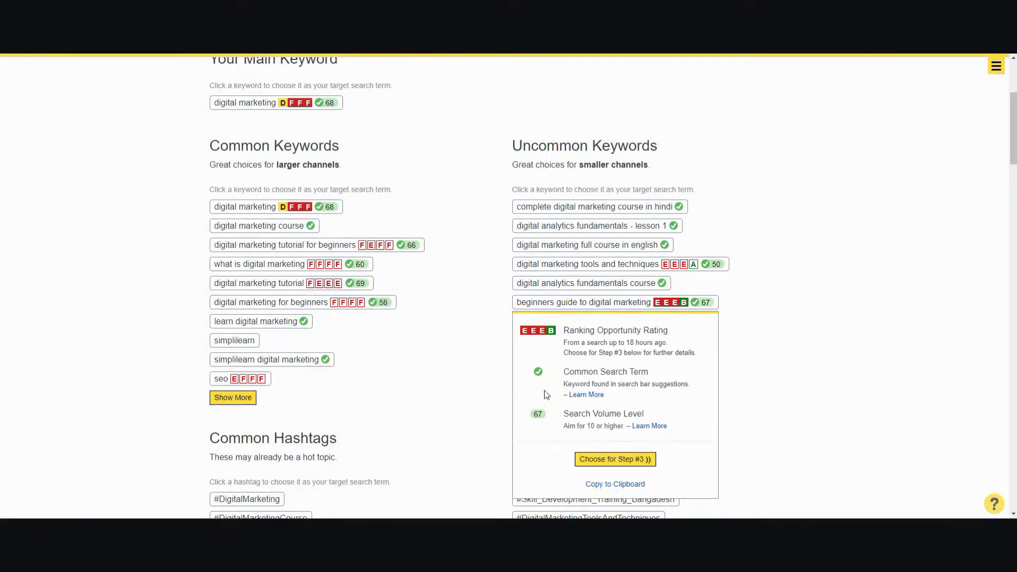
pyautogui.click(807, 300)
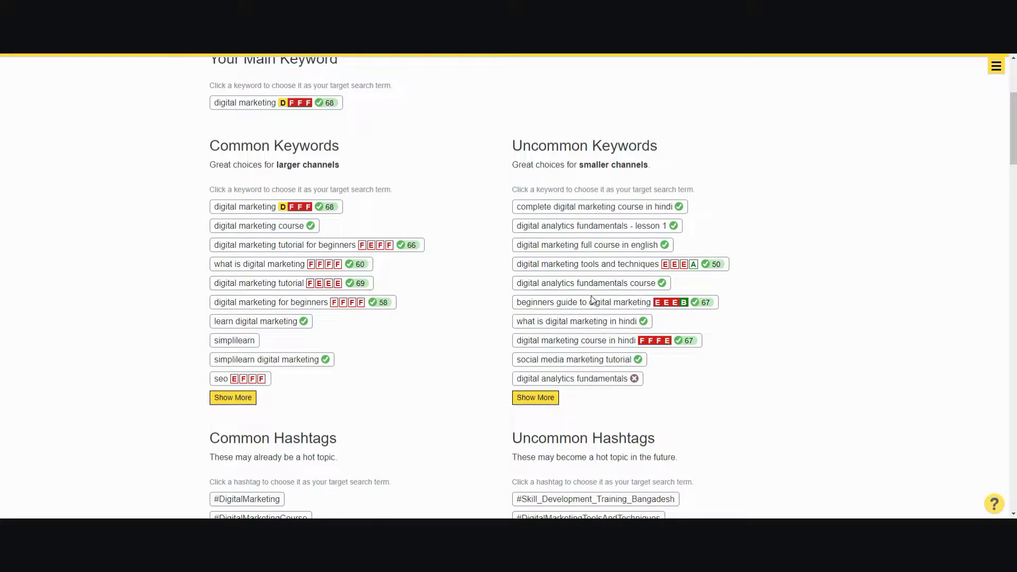
pyautogui.click(583, 360)
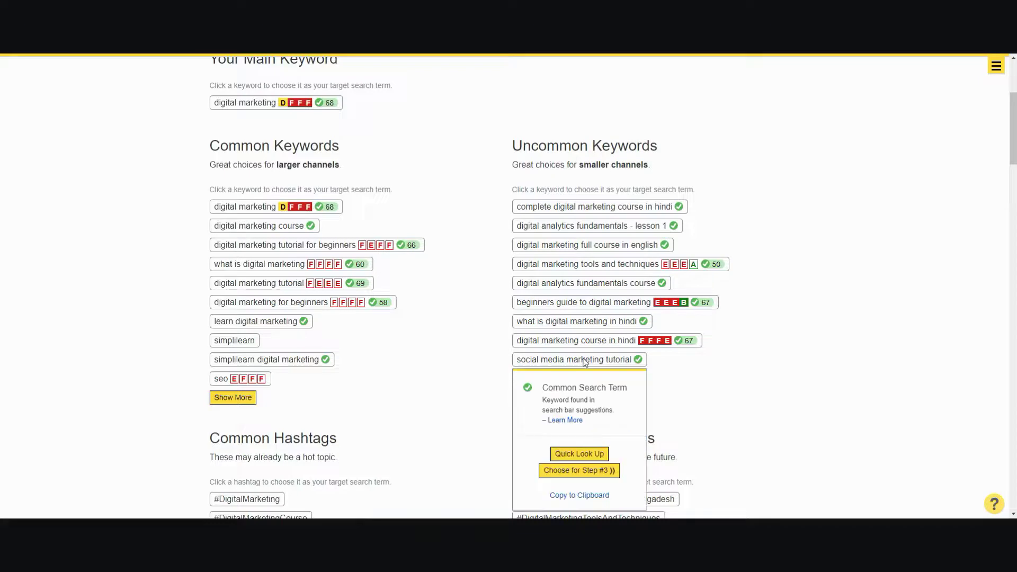
pyautogui.click(579, 454)
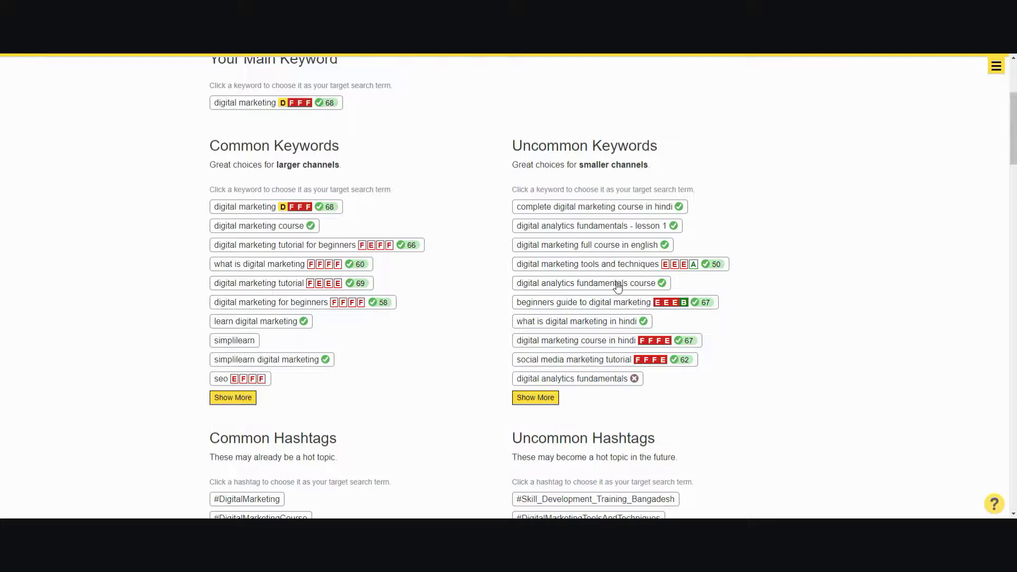
pyautogui.click(591, 328)
pyautogui.click(583, 415)
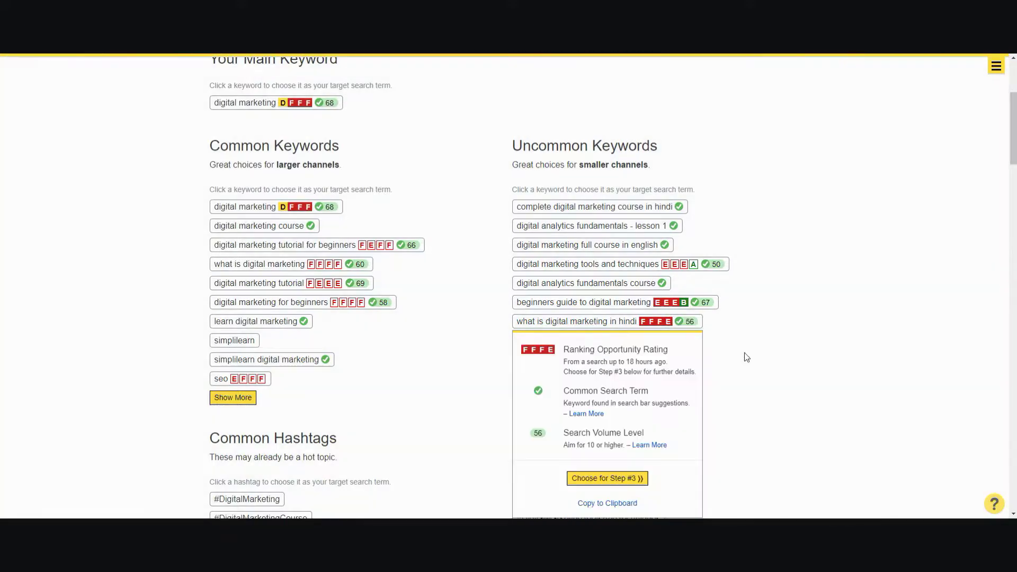
pyautogui.click(745, 352)
# Step: Choose 'beginners guide to digital marketing' as the Step #3 search term
pyautogui.scroll(-1, 768, 320)
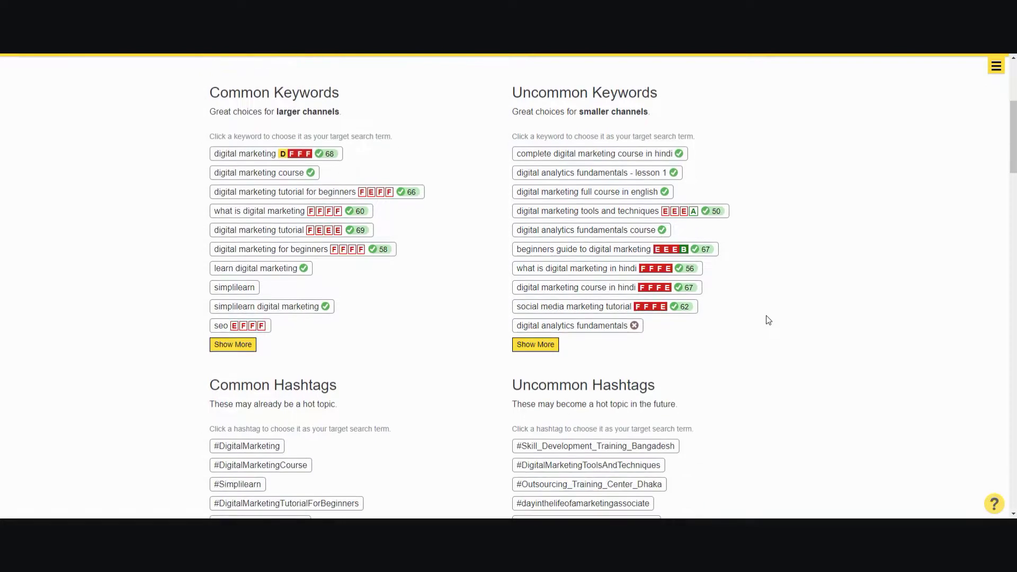
pyautogui.scroll(1, 768, 320)
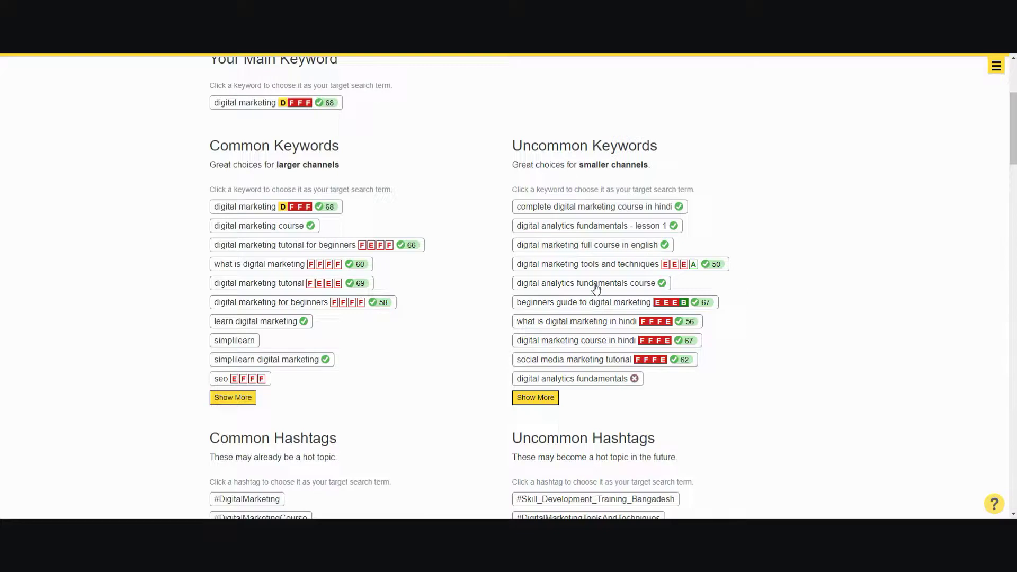
pyautogui.click(602, 308)
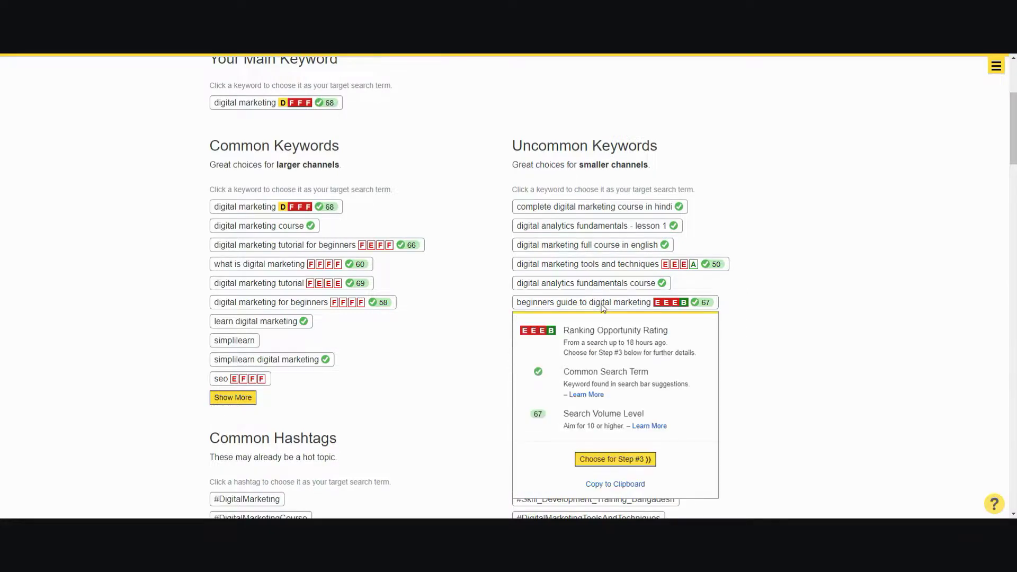
pyautogui.click(613, 460)
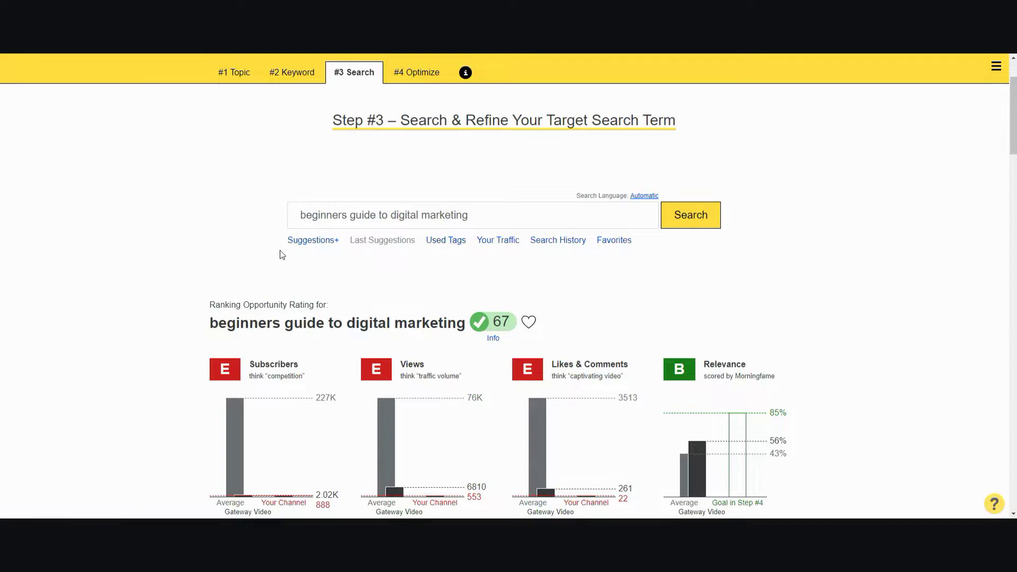
# Step: Review the Suggestions+ long-tail and similar terms for the current search term
pyautogui.scroll(-2, 282, 255)
pyautogui.scroll(2, 303, 277)
pyautogui.scroll(-3, 338, 265)
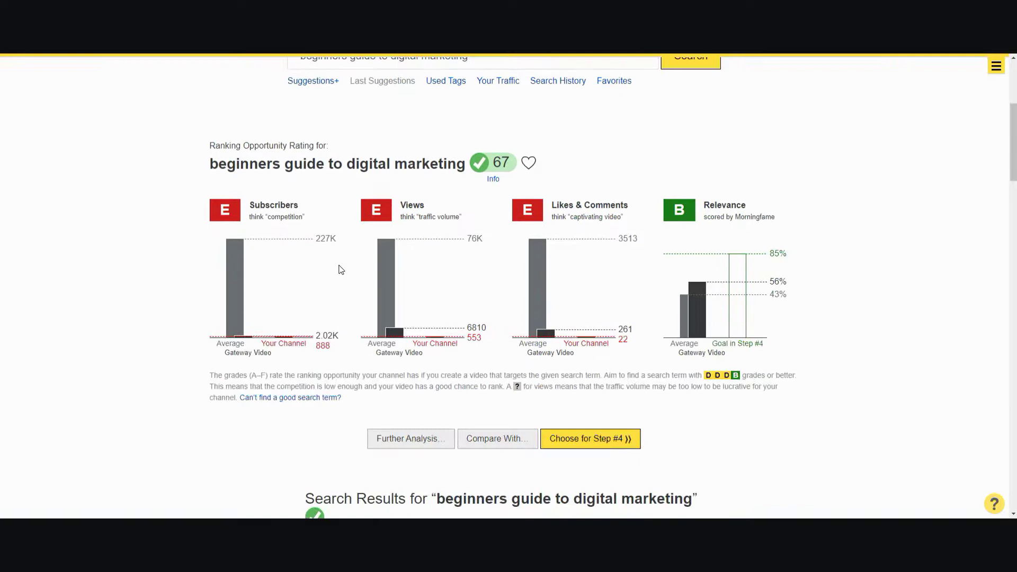
pyautogui.scroll(-2, 339, 268)
pyautogui.scroll(6, 339, 270)
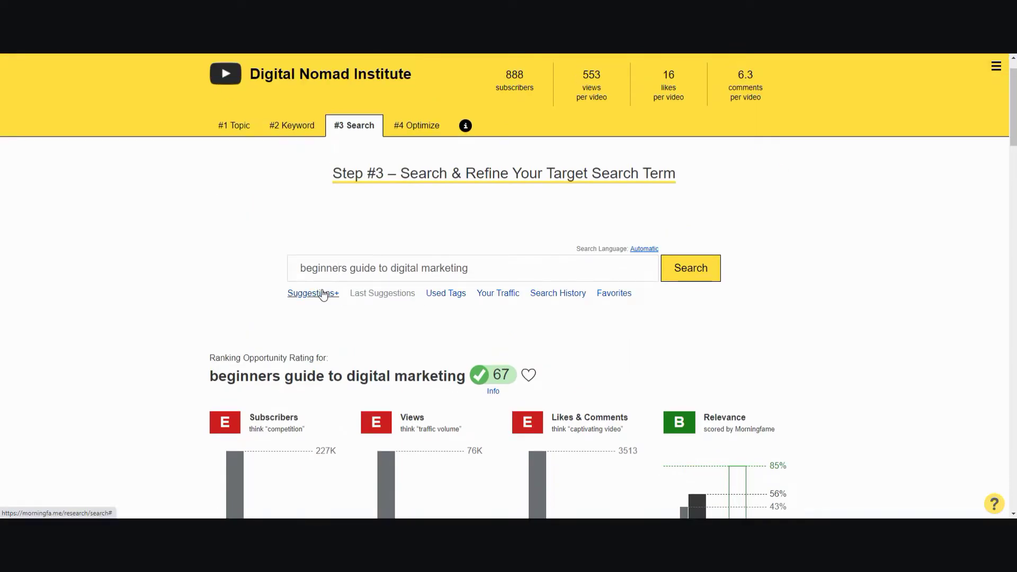
pyautogui.click(320, 294)
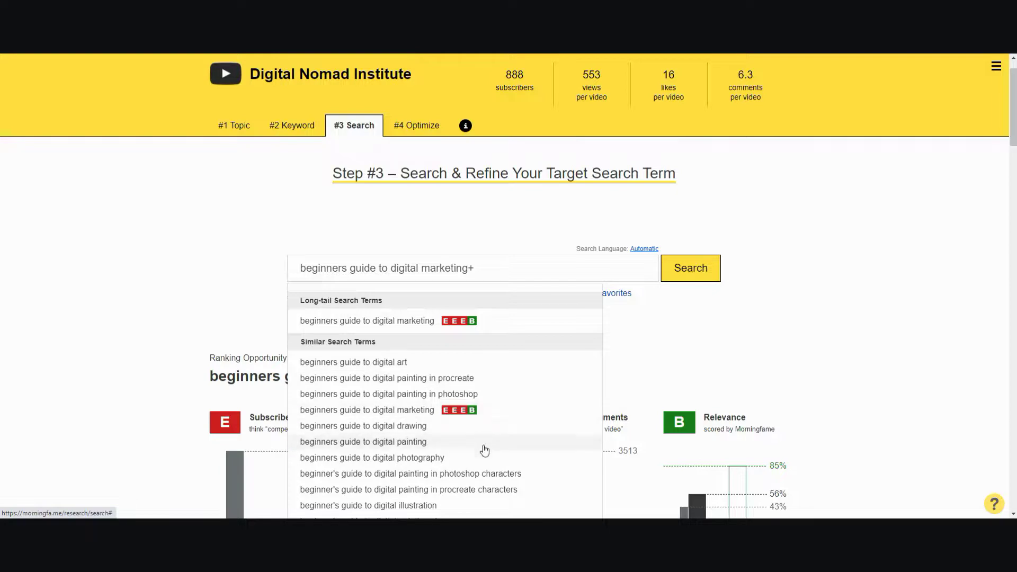
pyautogui.click(183, 250)
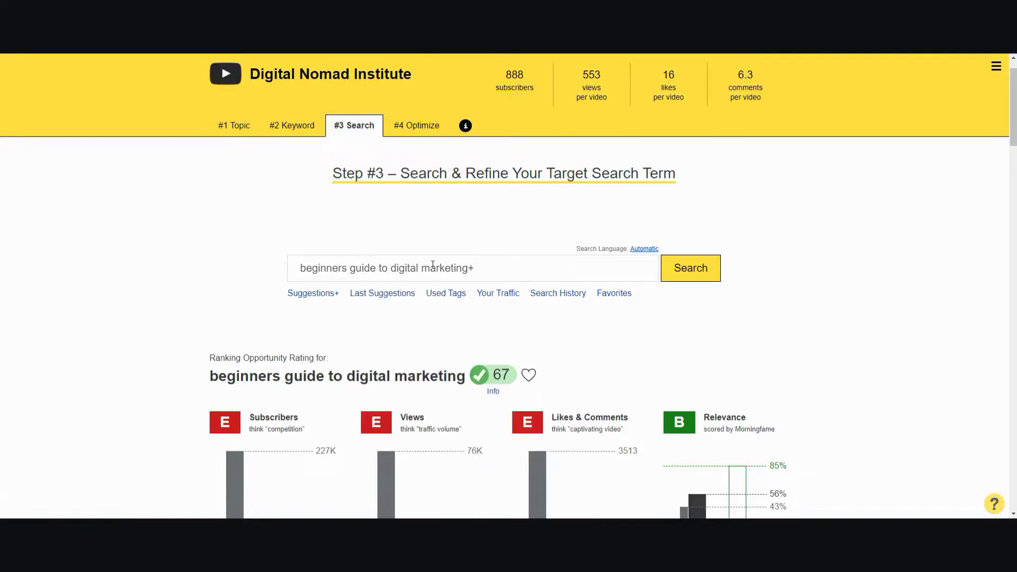
# Step: Rate the variants 'beginners guide to digital marketing app' and 'beginners guide to digital marketing basic'
pyautogui.press('BackSpace')
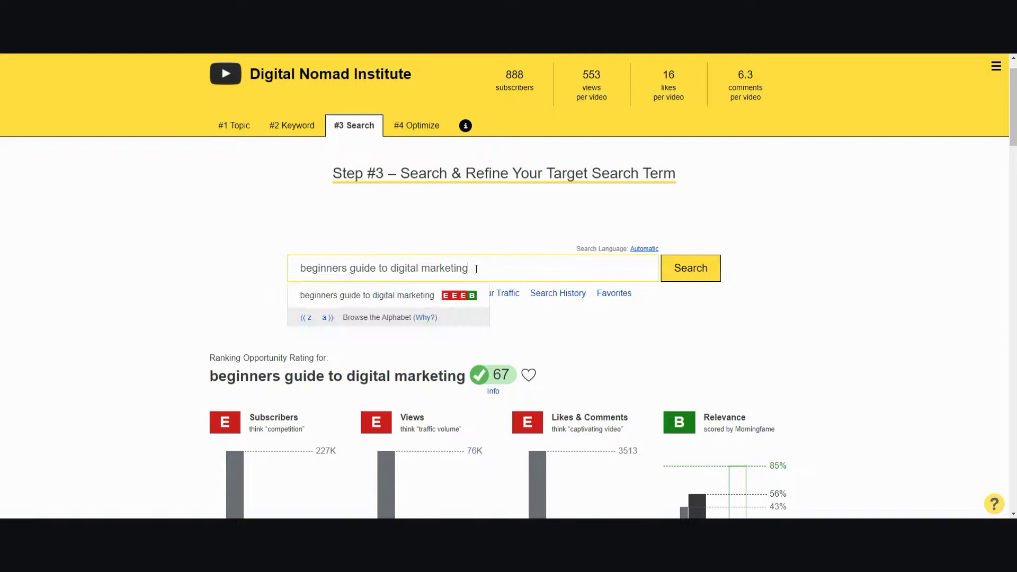
pyautogui.write('a')
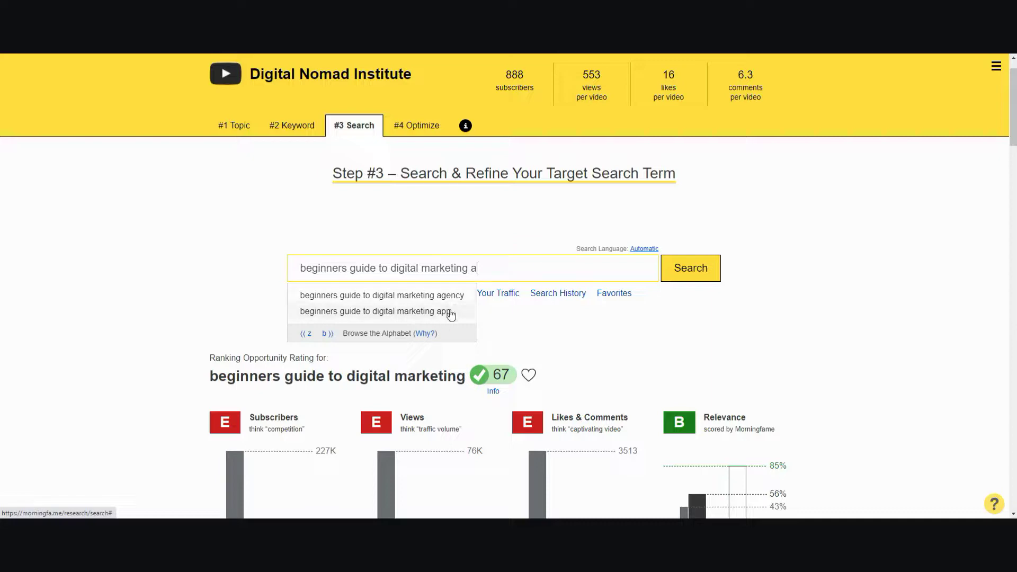
pyautogui.click(447, 312)
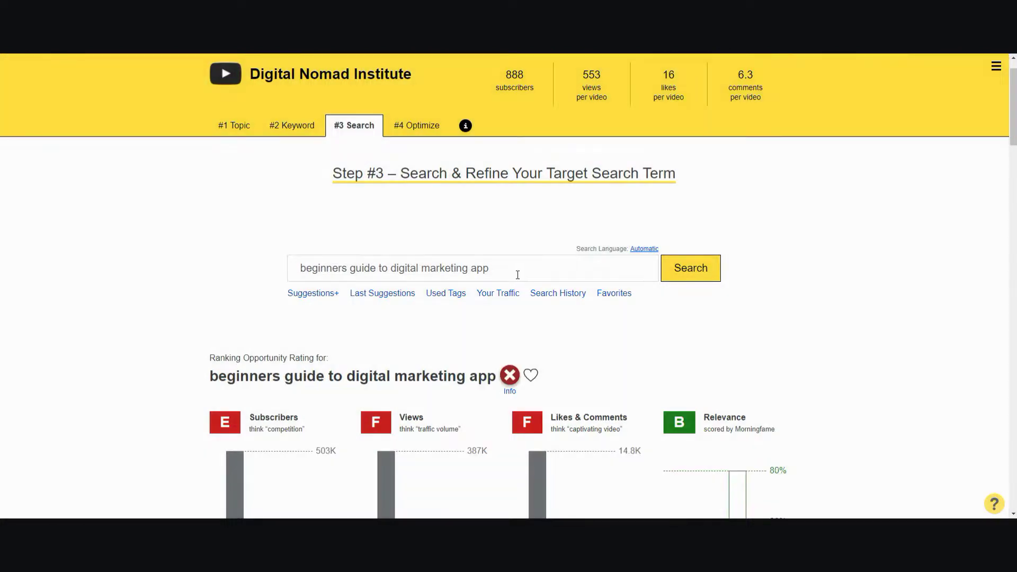
pyautogui.doubleClick(484, 268)
pyautogui.write('b')
pyautogui.click(450, 311)
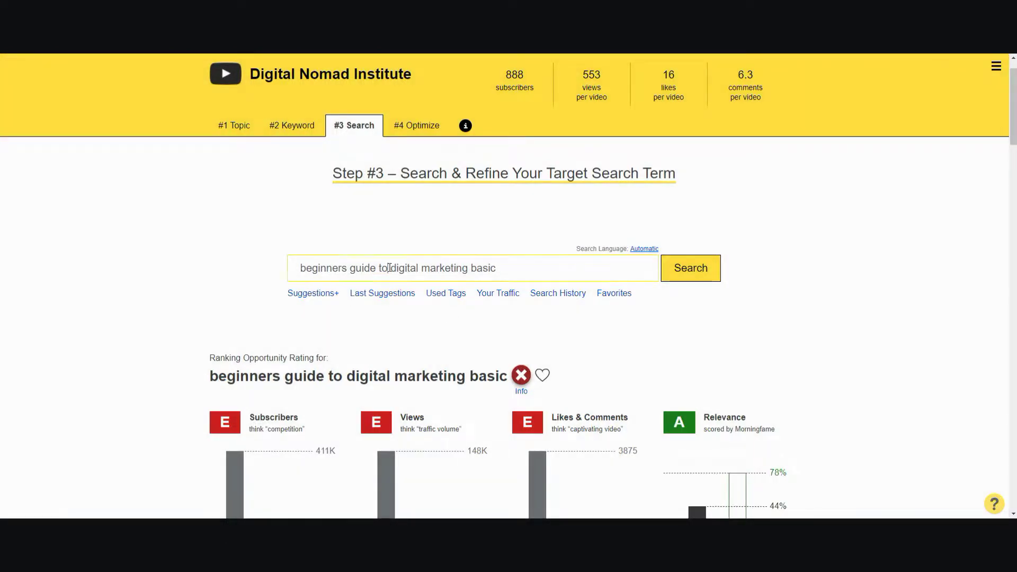
# Step: Remove 'beginners guide to' and pick 'digital marketing basics for beginners' from autocomplete
pyautogui.moveTo(389, 268); pyautogui.dragTo(270, 272)
pyautogui.press('BackSpace')
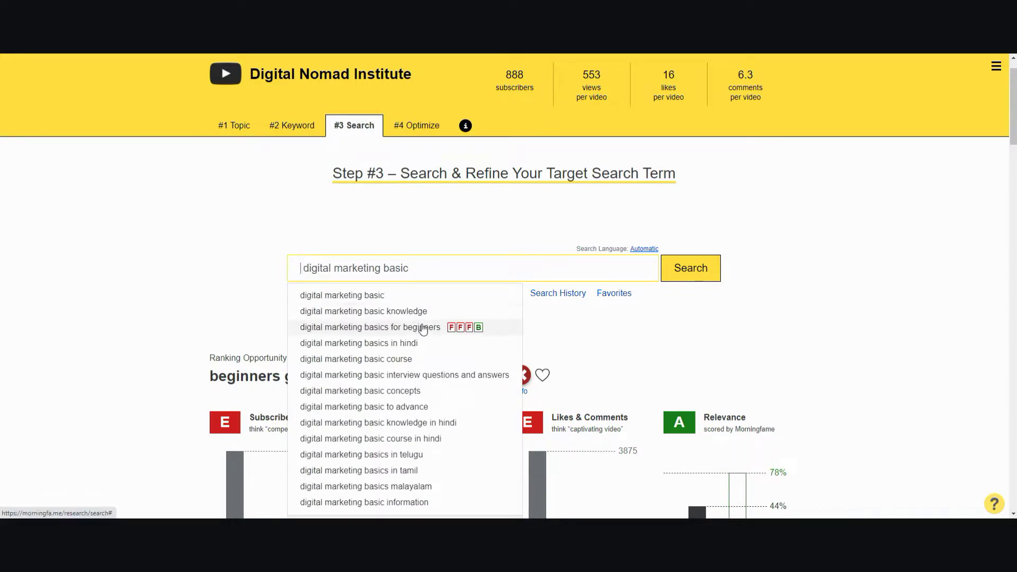
pyautogui.click(422, 327)
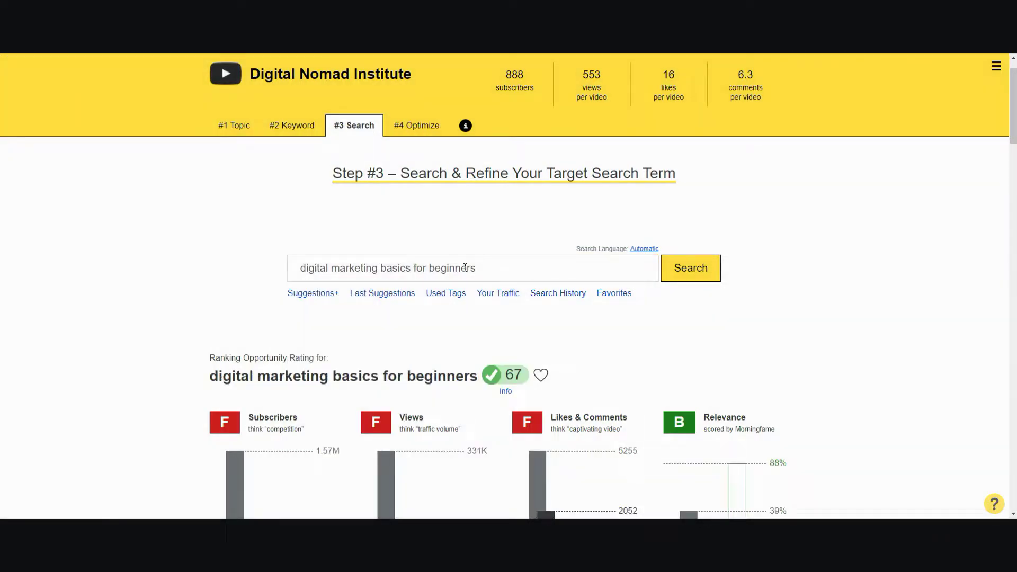
# Step: Scroll through the F, F, F, B grade charts and YouTube results for 'digital marketing basics for beginners'
pyautogui.scroll(-4, 464, 268)
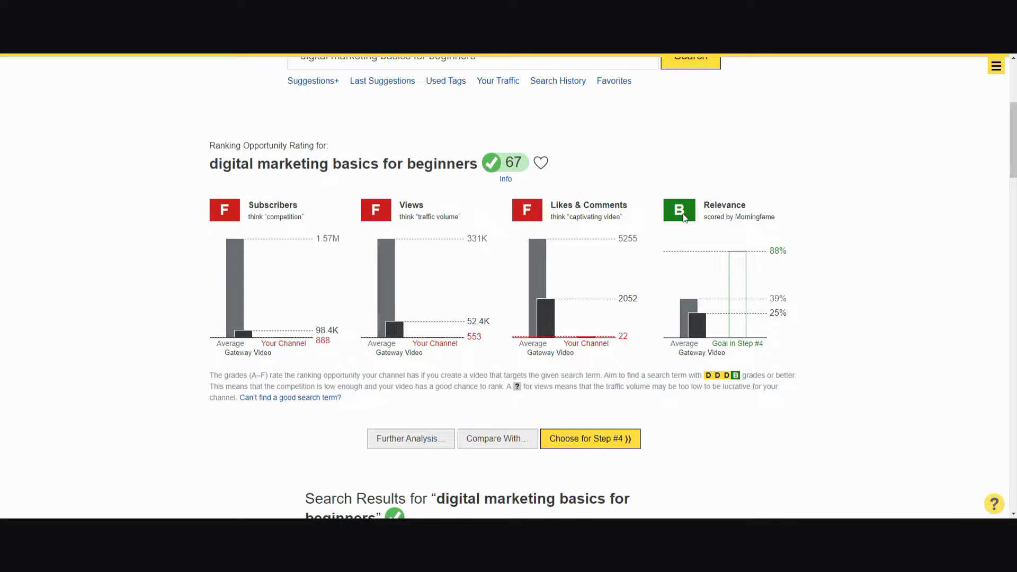
pyautogui.scroll(-7, 688, 219)
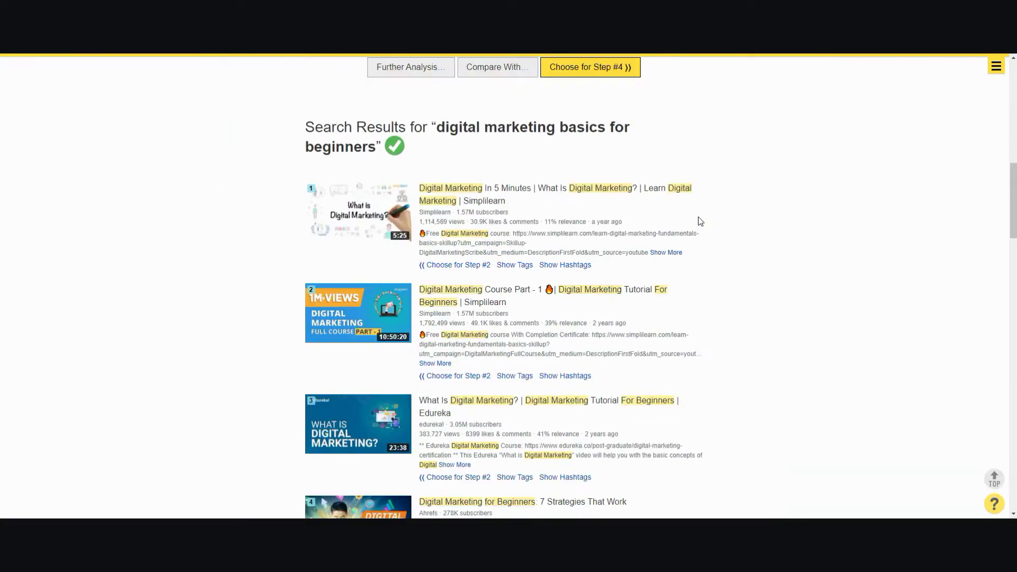
pyautogui.scroll(-1, 694, 216)
pyautogui.scroll(-2, 689, 218)
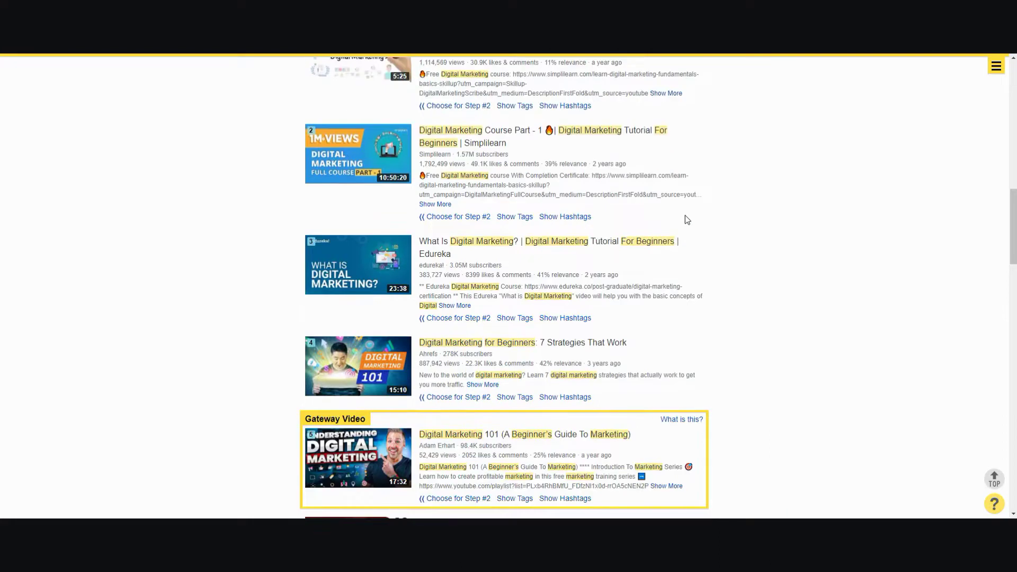
pyautogui.scroll(3, 718, 217)
pyautogui.scroll(6, 719, 215)
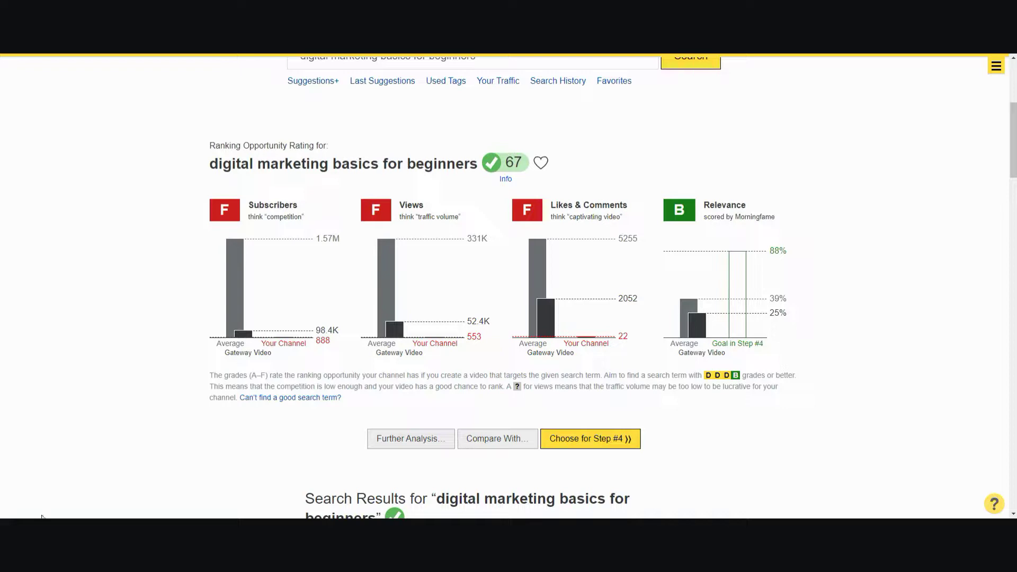
pyautogui.scroll(-15, 483, 318)
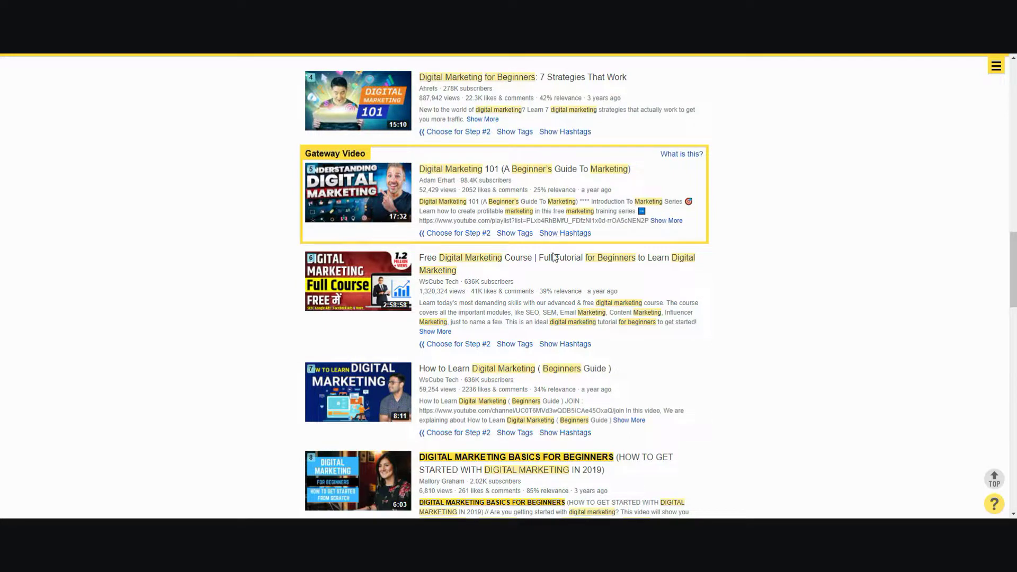
pyautogui.scroll(7, 803, 190)
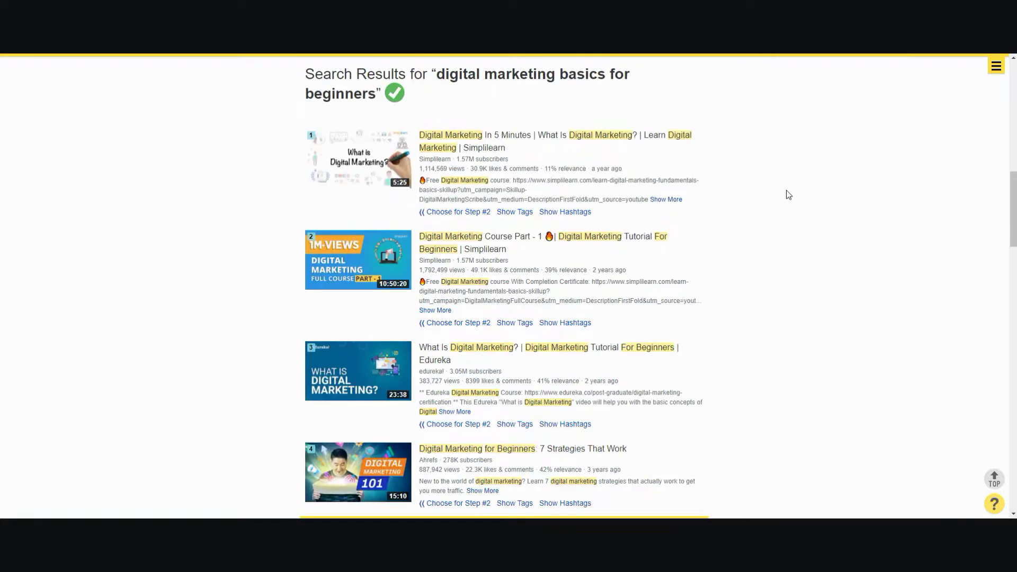
pyautogui.scroll(-1, 767, 202)
pyautogui.scroll(2, 752, 238)
pyautogui.scroll(8, 704, 274)
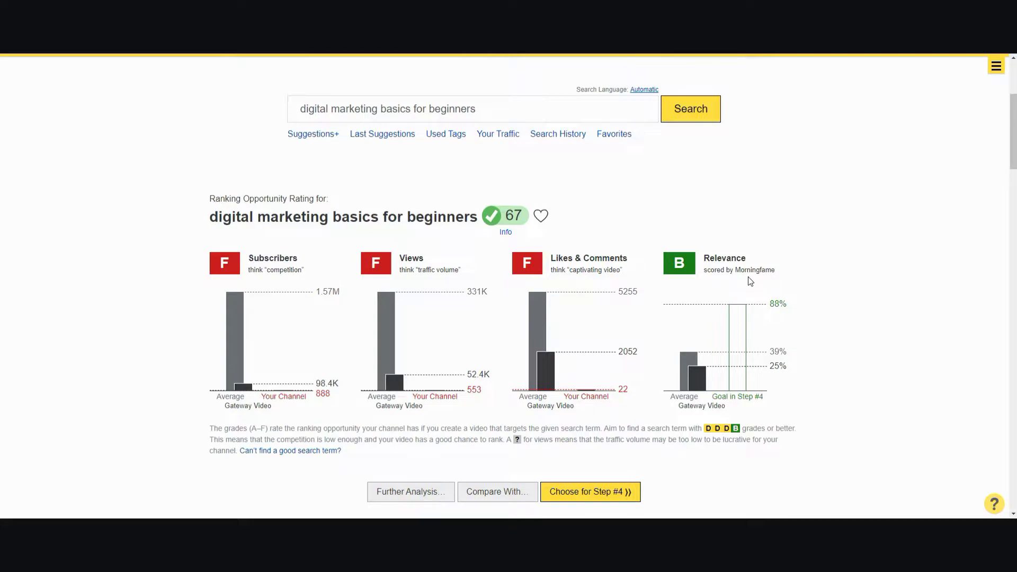
pyautogui.scroll(-2, 796, 278)
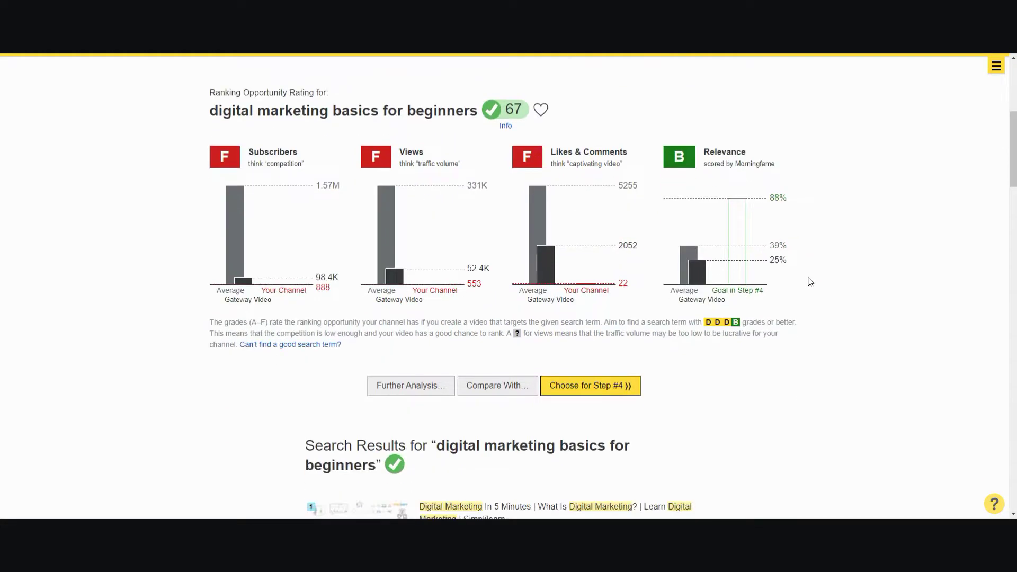
pyautogui.scroll(1, 805, 277)
pyautogui.scroll(-5, 795, 277)
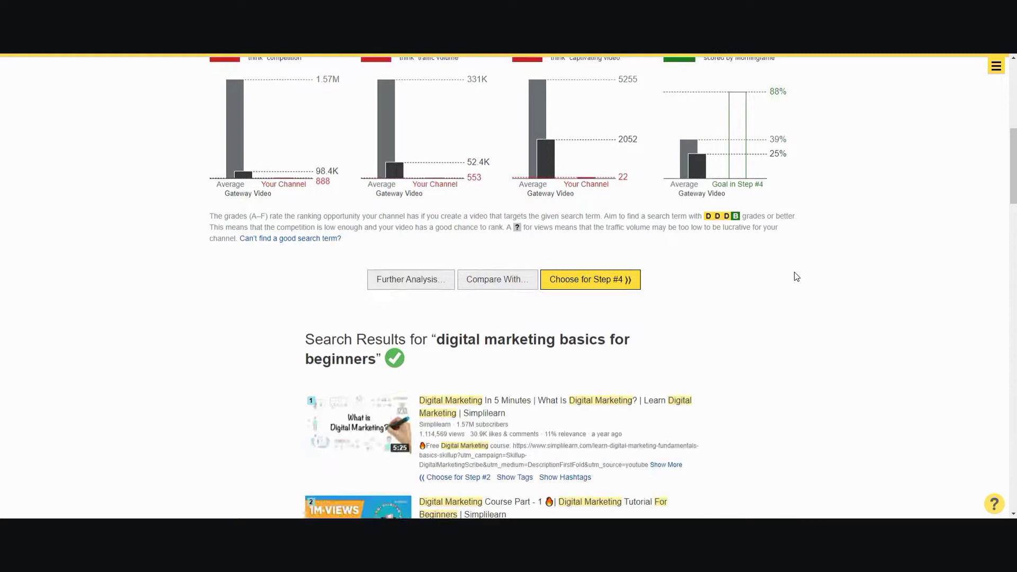
pyautogui.scroll(5, 771, 275)
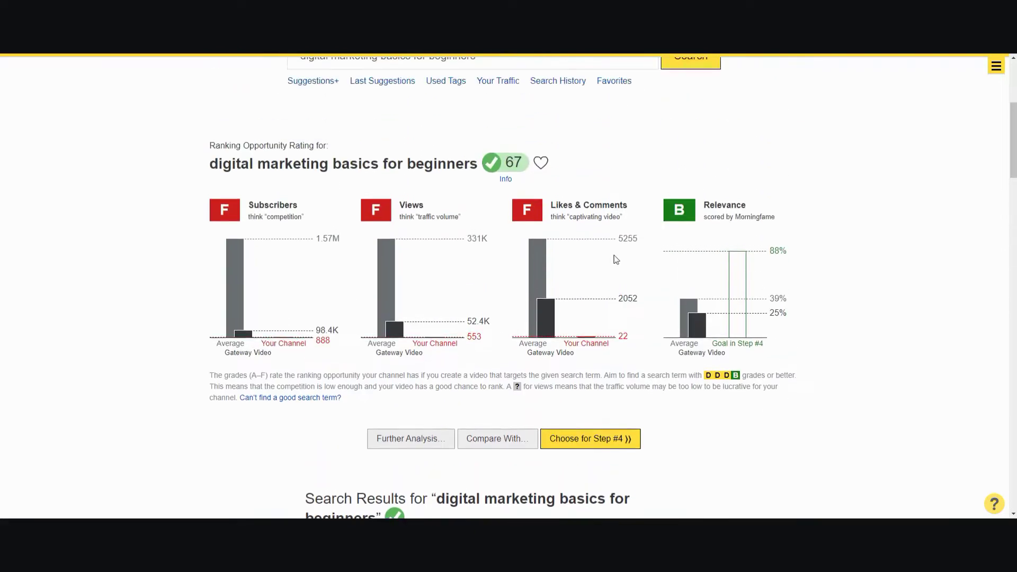
pyautogui.scroll(3, 789, 226)
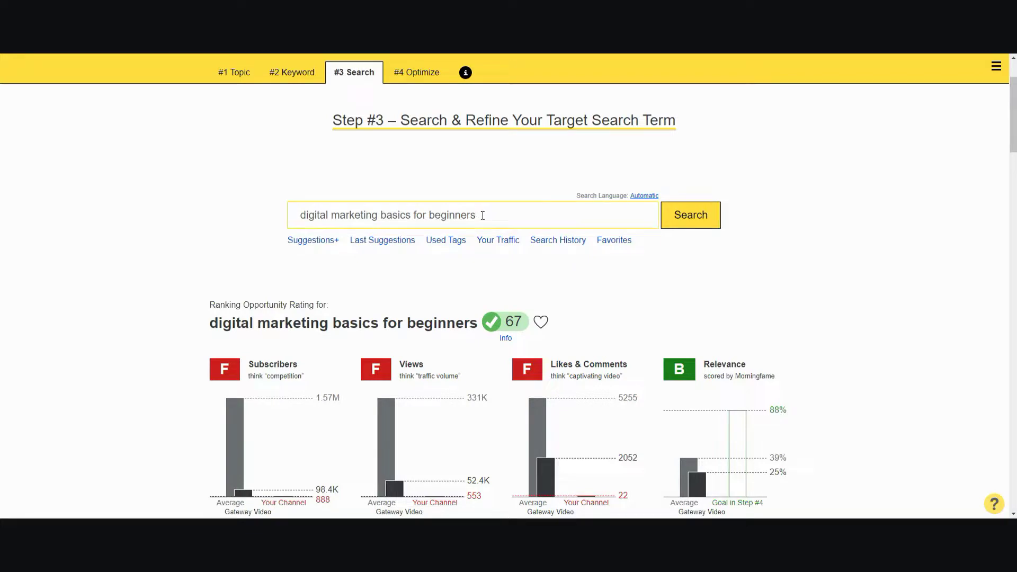
# Step: Rate the edited term 'digital marketing basics classes for free'
pyautogui.press('BackSpace')
pyautogui.press('BackSpace')
pyautogui.press('BackSpace')
pyautogui.write('lasse')
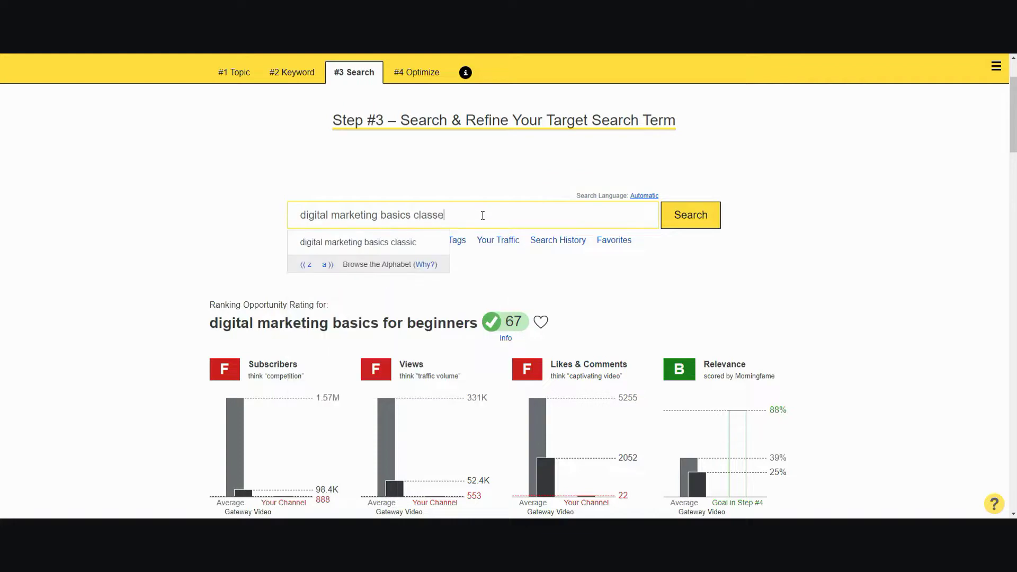
pyautogui.write('s for free')
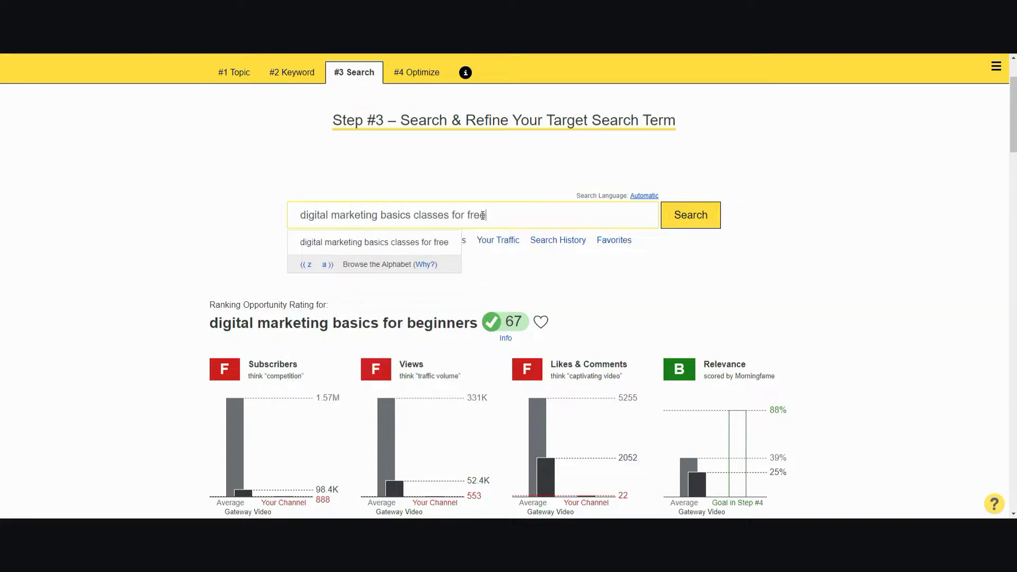
pyautogui.press('Return')
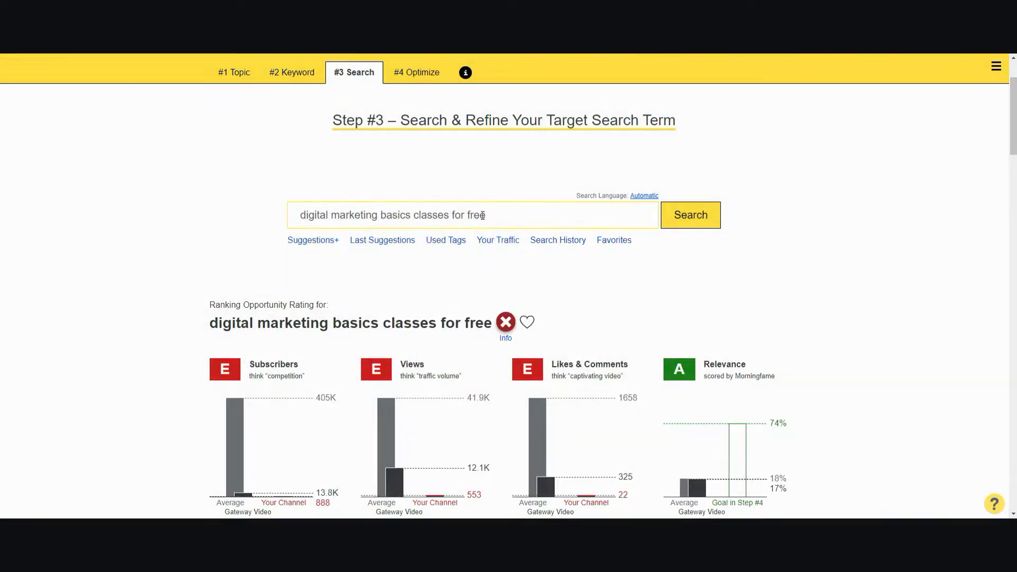
pyautogui.click(383, 242)
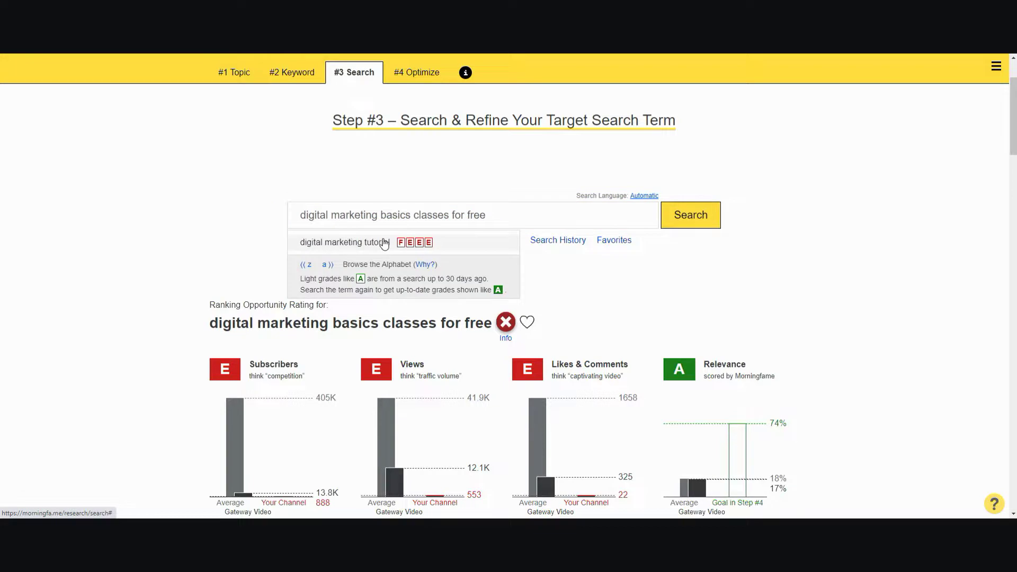
pyautogui.click(198, 230)
# Step: Rate the suggested terms 'digital marketing basics classes for beginners' and 'digital marketing course basic to advanced'
pyautogui.click(305, 241)
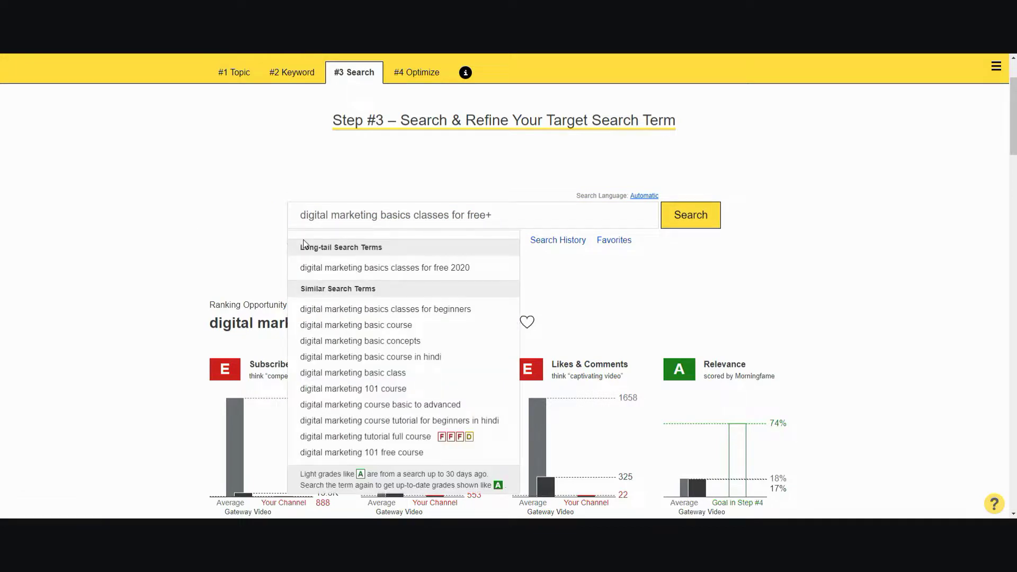
pyautogui.click(381, 309)
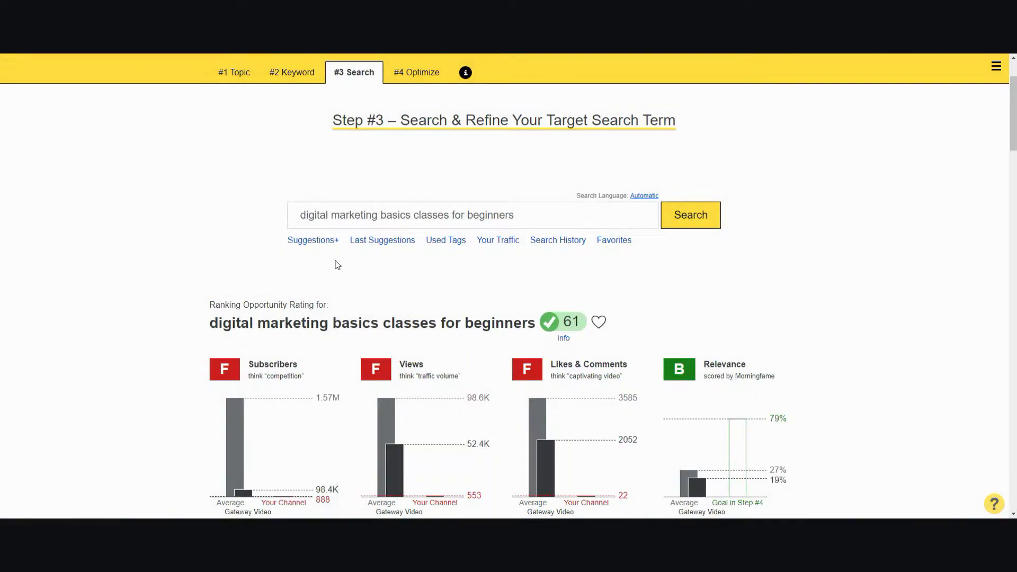
pyautogui.click(312, 241)
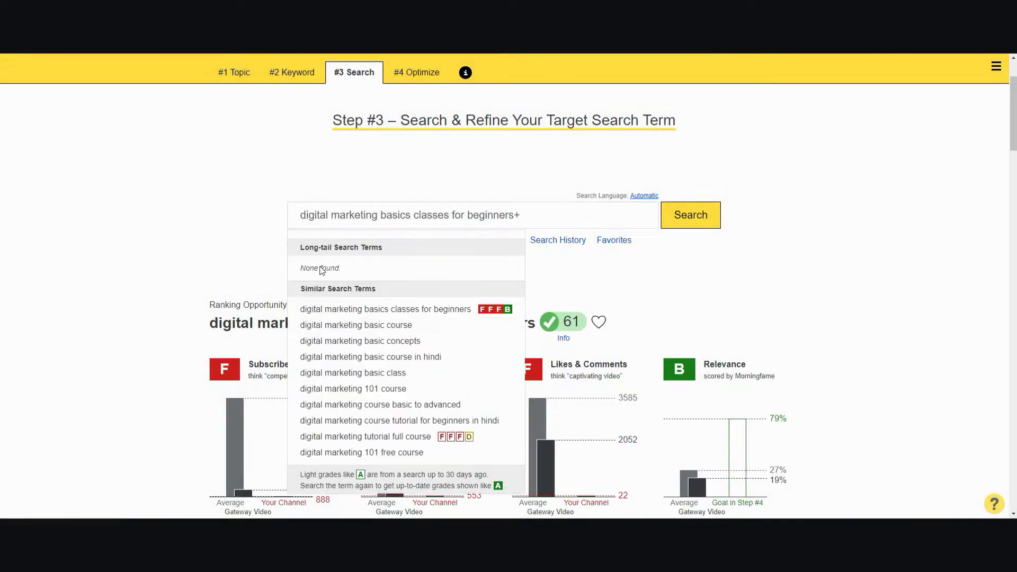
pyautogui.click(352, 405)
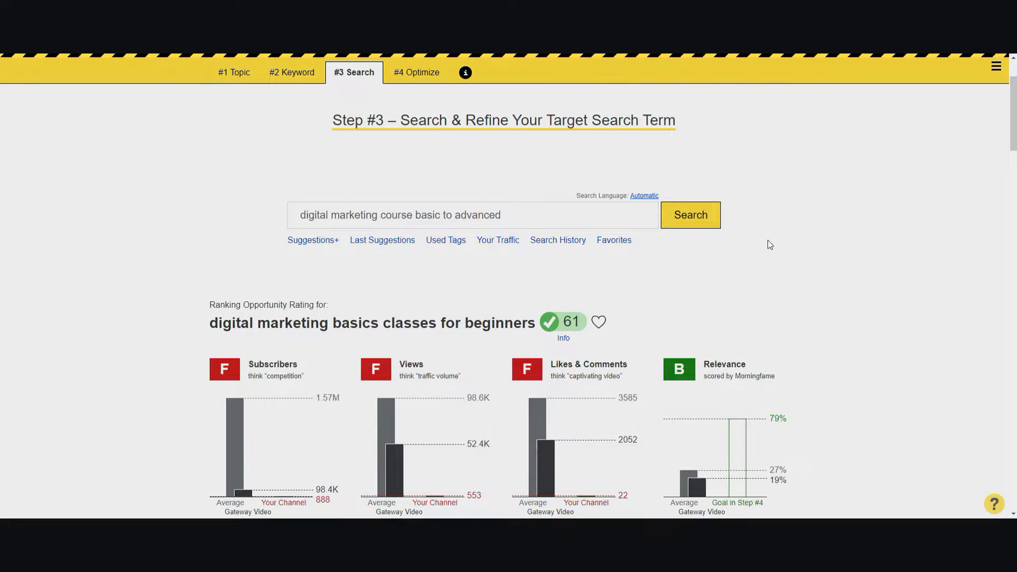
pyautogui.scroll(-2, 770, 245)
pyautogui.scroll(2, 695, 232)
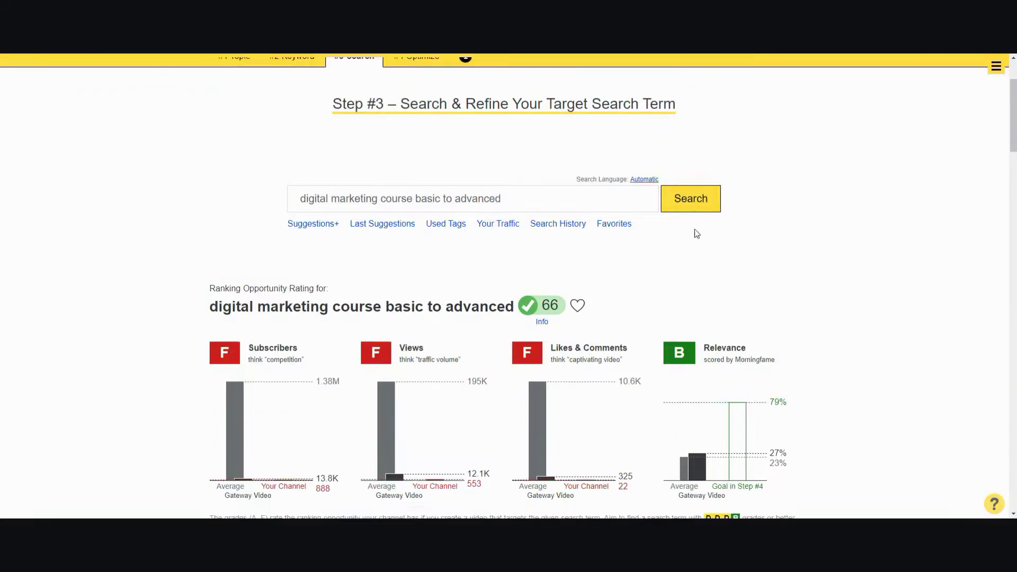
pyautogui.scroll(-5, 569, 217)
pyautogui.scroll(5, 510, 197)
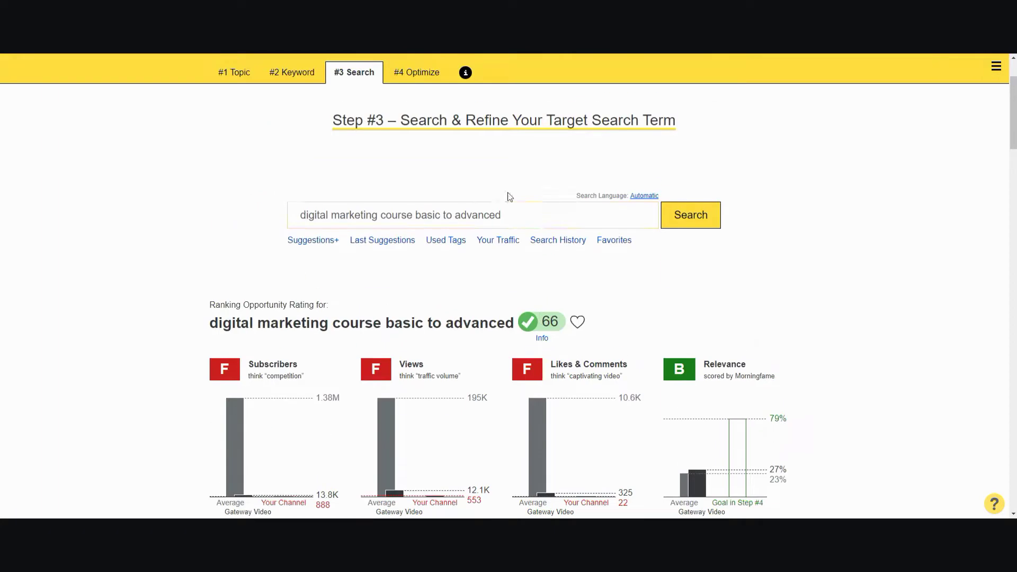
# Step: Add '2021' and review the E, E, E, A rating with a red cross
pyautogui.write('2021')
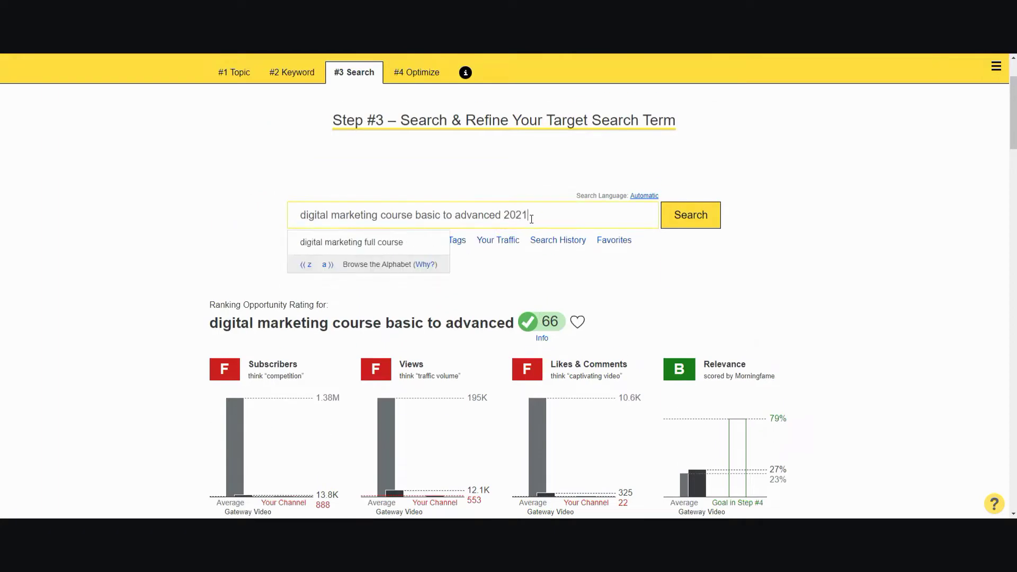
pyautogui.press('Return')
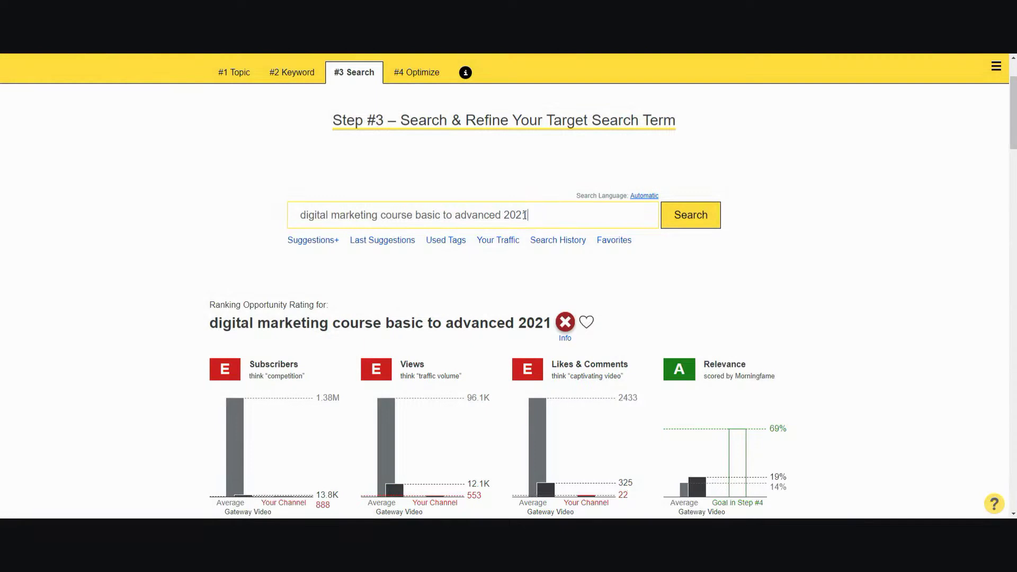
pyautogui.scroll(-2, 524, 215)
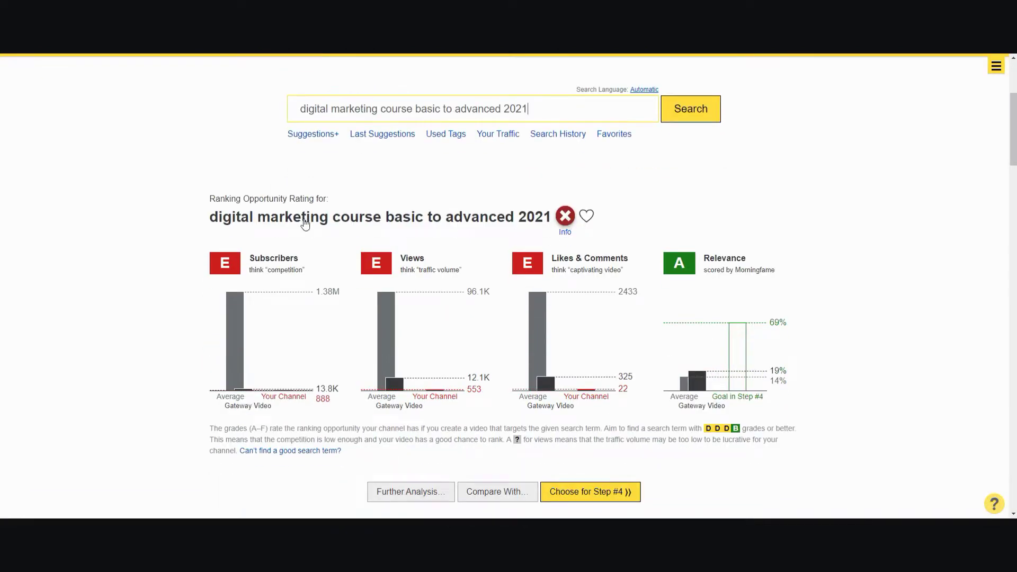
pyautogui.scroll(4, 650, 227)
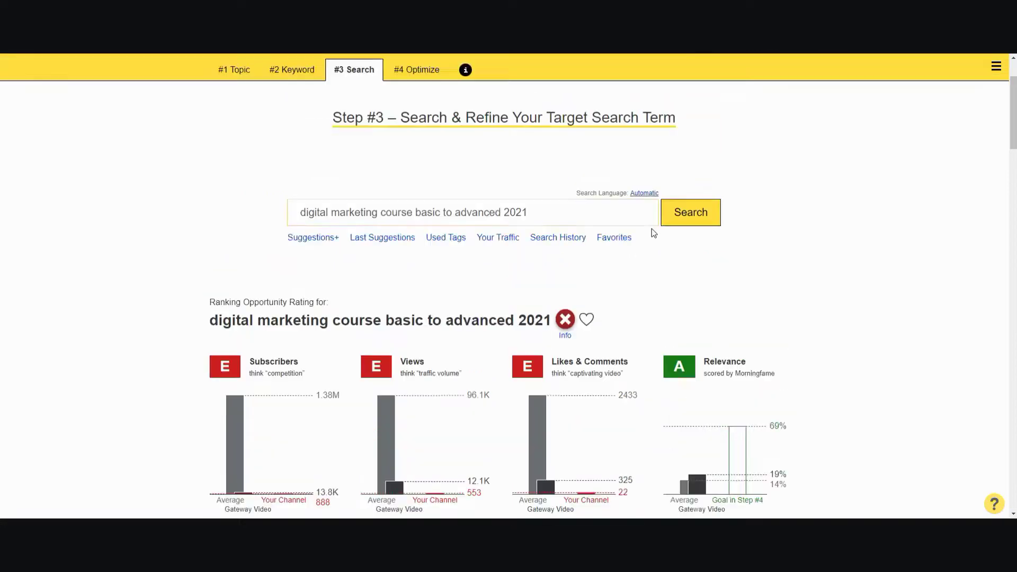
pyautogui.scroll(-14, 536, 278)
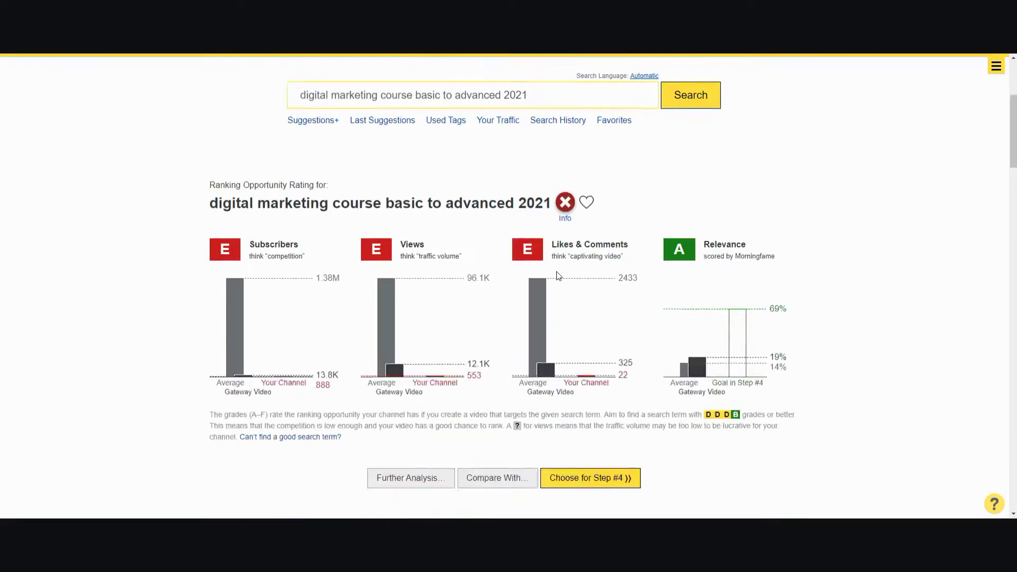
pyautogui.scroll(3, 694, 286)
pyautogui.scroll(12, 698, 288)
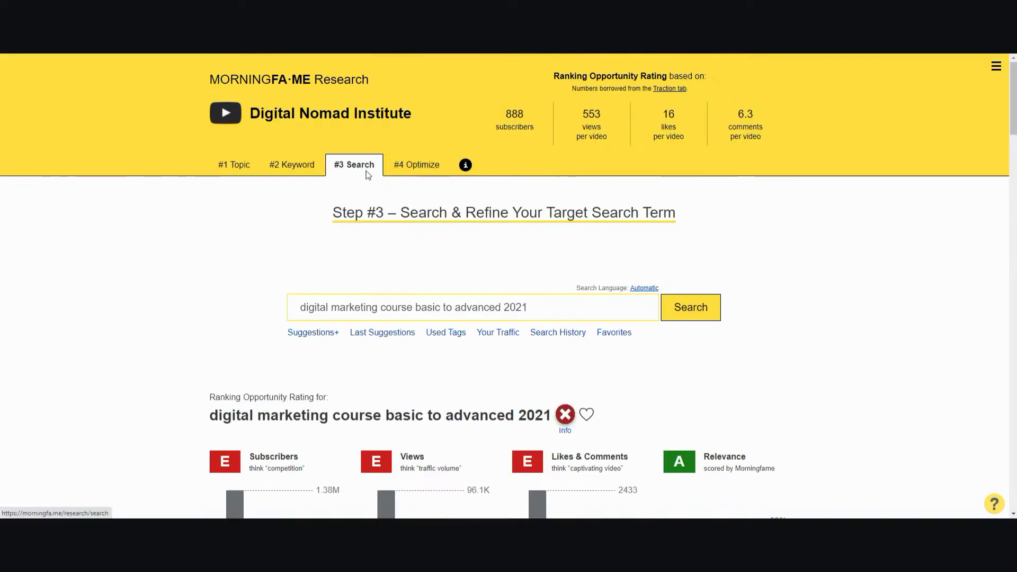
# Step: Return to Step #1 – Choose a Video Topic
pyautogui.click(239, 167)
pyautogui.scroll(-7, 479, 300)
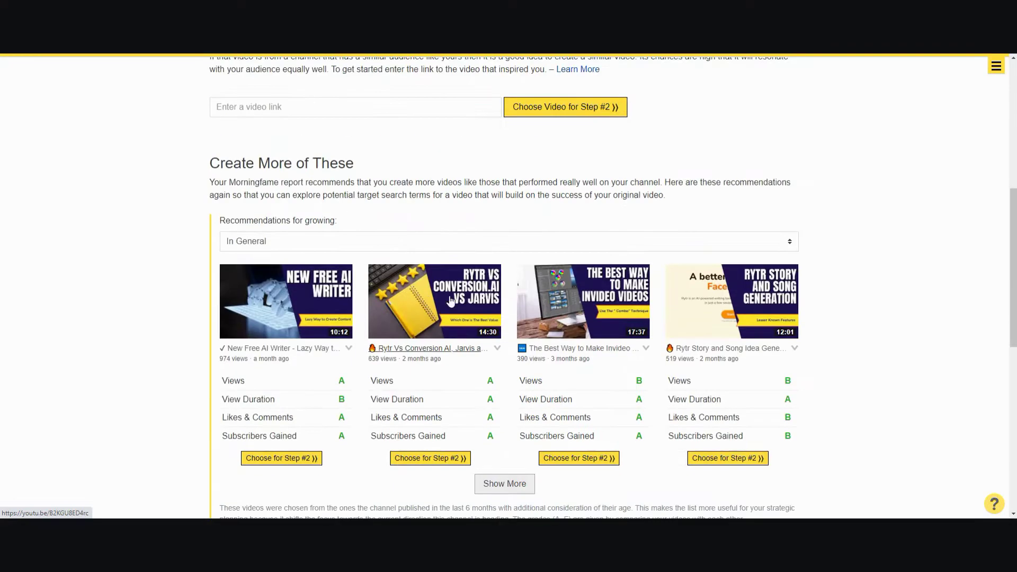
pyautogui.scroll(2, 479, 300)
pyautogui.scroll(4, 479, 300)
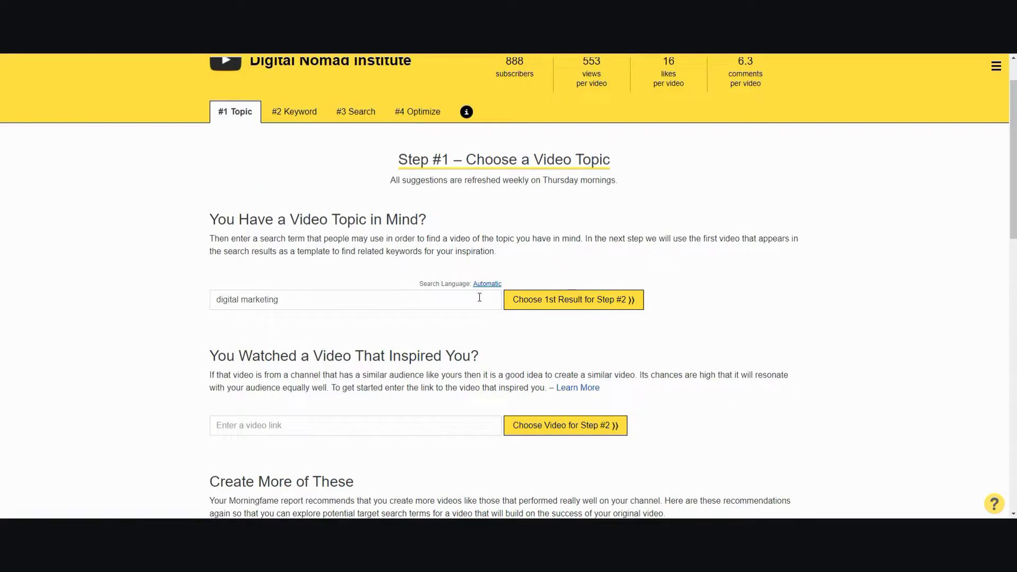
pyautogui.scroll(-5, 370, 300)
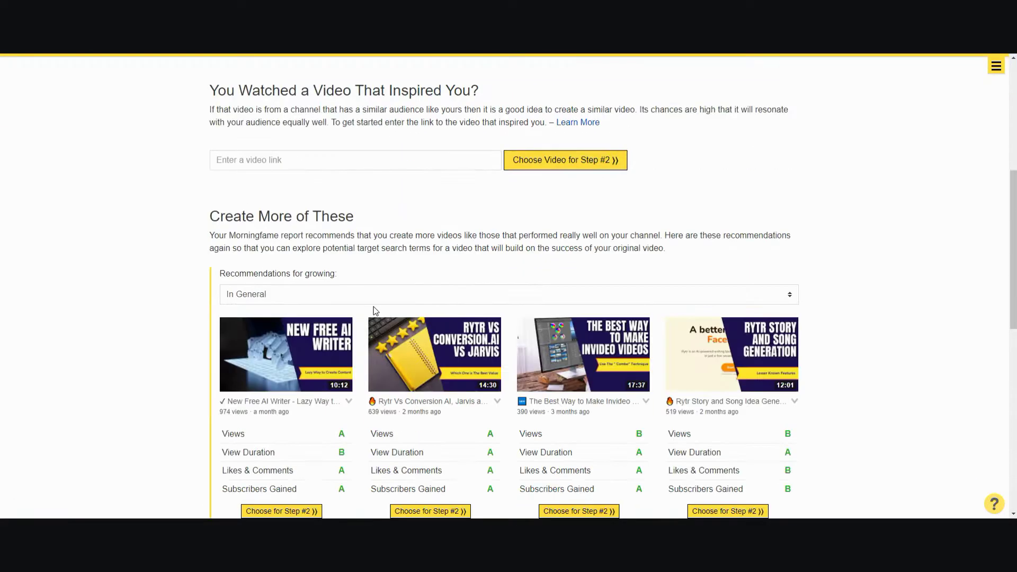
pyautogui.scroll(6, 375, 311)
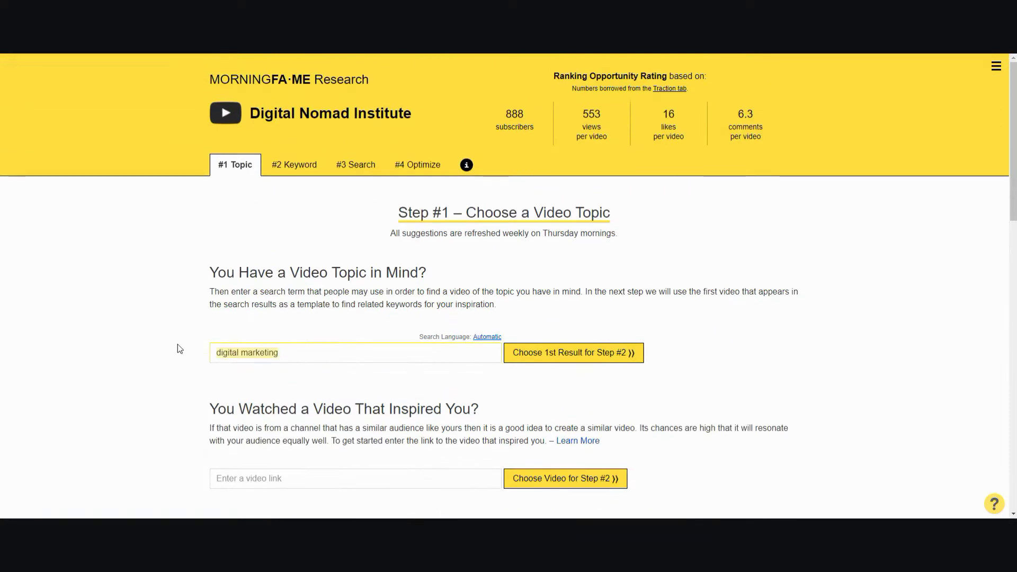
# Step: Enter 'ai writing software' as the topic search term, correcting the typos
pyautogui.write('ai s')
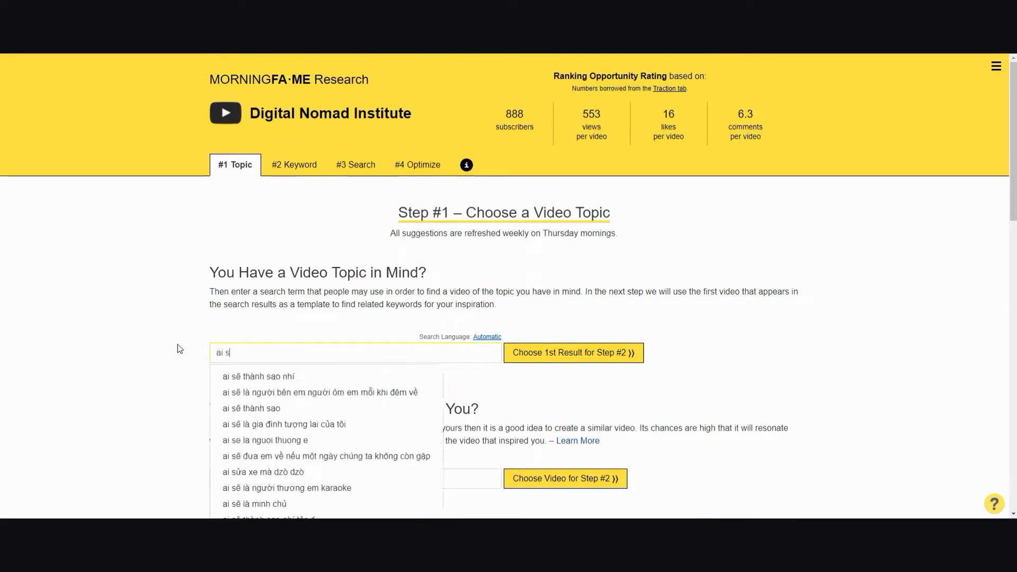
pyautogui.write('oftware')
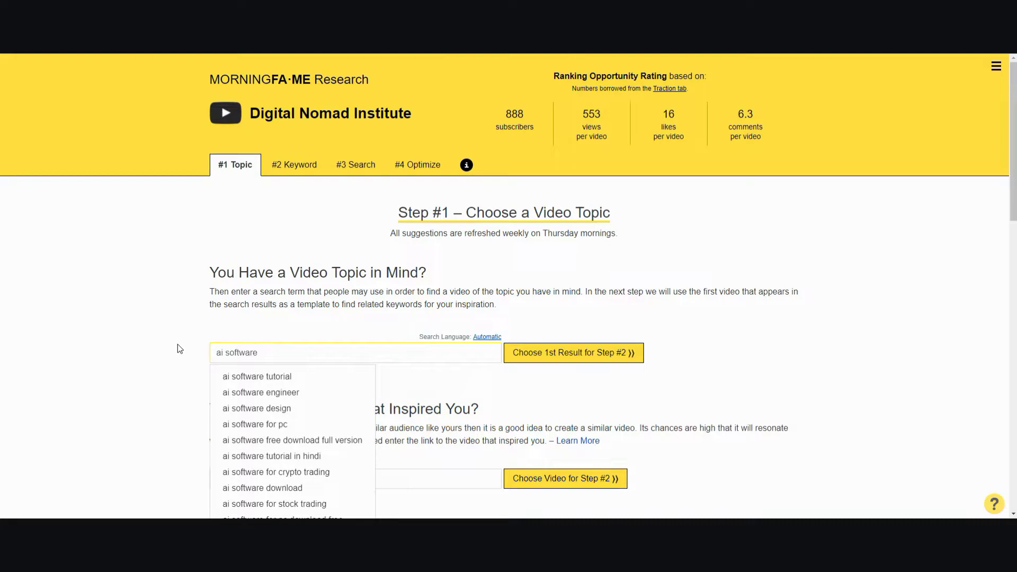
pyautogui.press('BackSpace')
pyautogui.press('BackSpace')
pyautogui.press('BackSpace')
pyautogui.press('BackSpace')
pyautogui.press('BackSpace')
pyautogui.press('BackSpace')
pyautogui.press('BackSpace')
pyautogui.press('BackSpace')
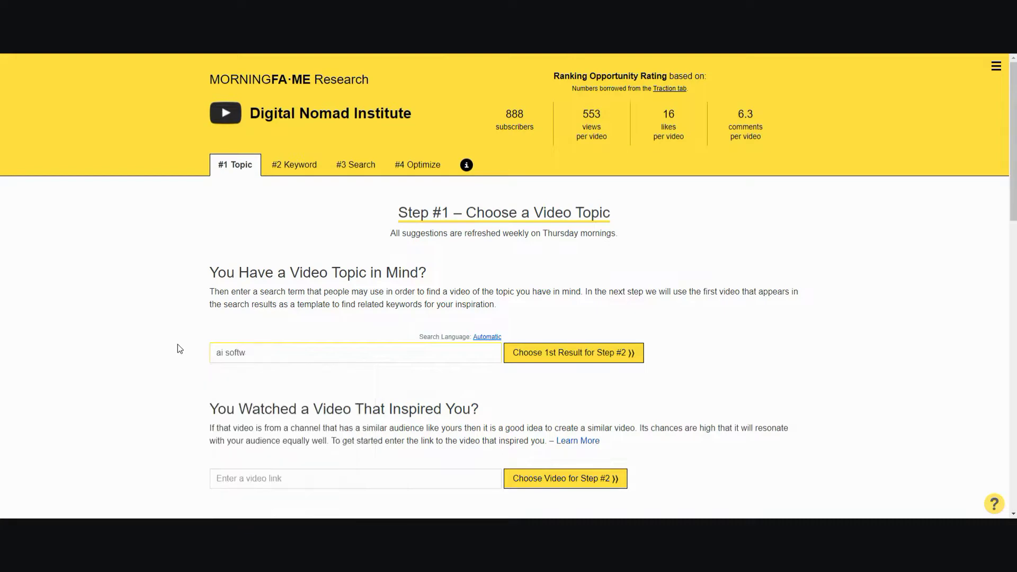
pyautogui.write('writing softwawe')
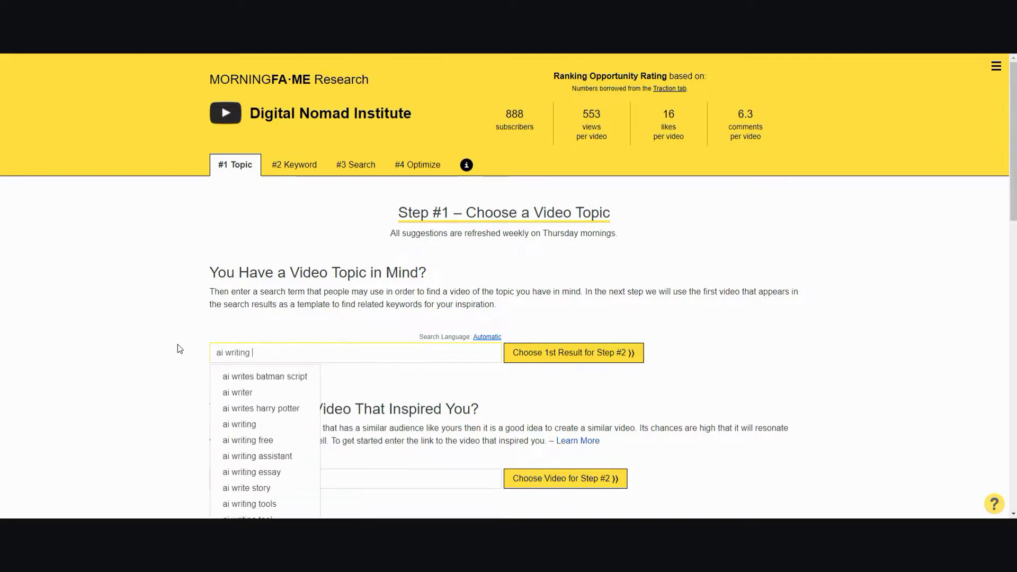
pyautogui.press('BackSpace')
pyautogui.press('BackSpace')
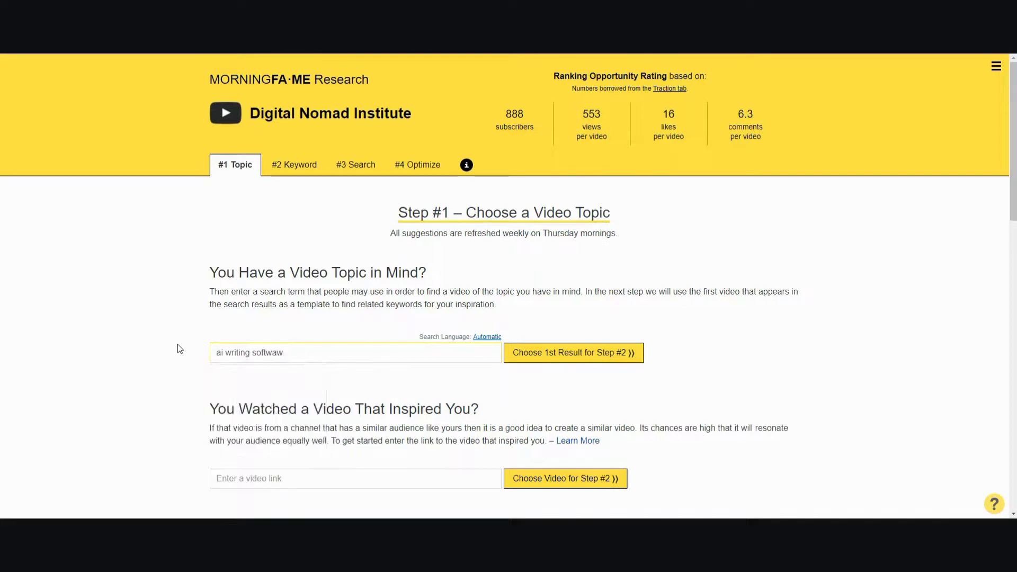
pyautogui.write('er')
pyautogui.press('BackSpace')
pyautogui.press('BackSpace')
pyautogui.write('re')
# Step: Load related keywords from the first matching video for 'ai writing software'
pyautogui.click(582, 364)
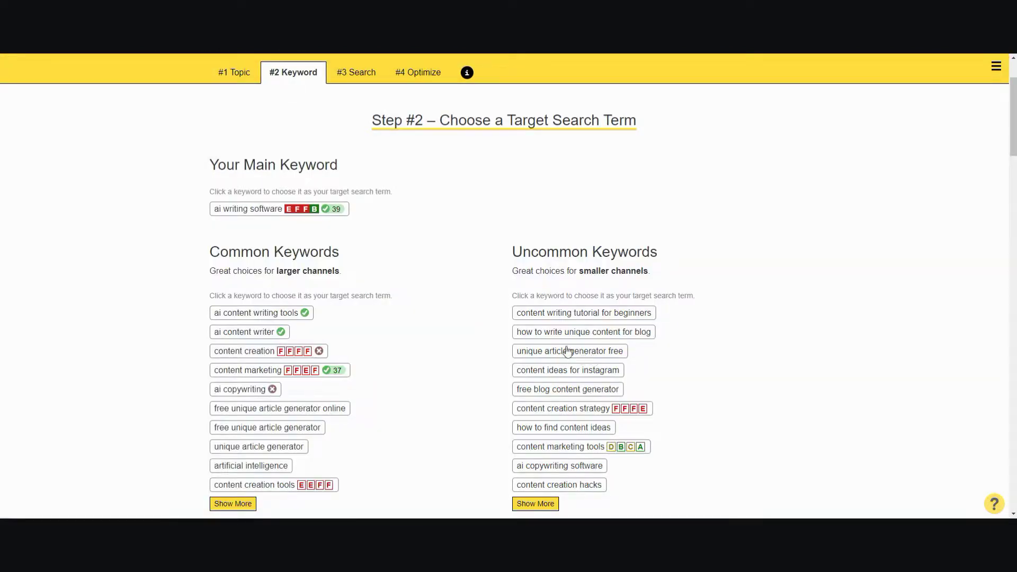
pyautogui.scroll(-3, 462, 291)
pyautogui.scroll(-4, 454, 292)
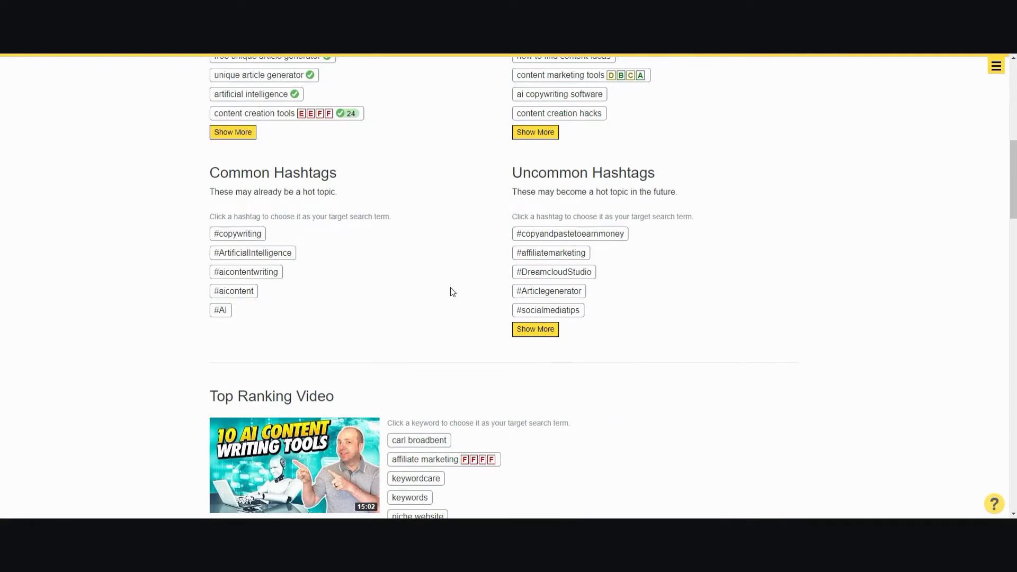
pyautogui.scroll(7, 451, 287)
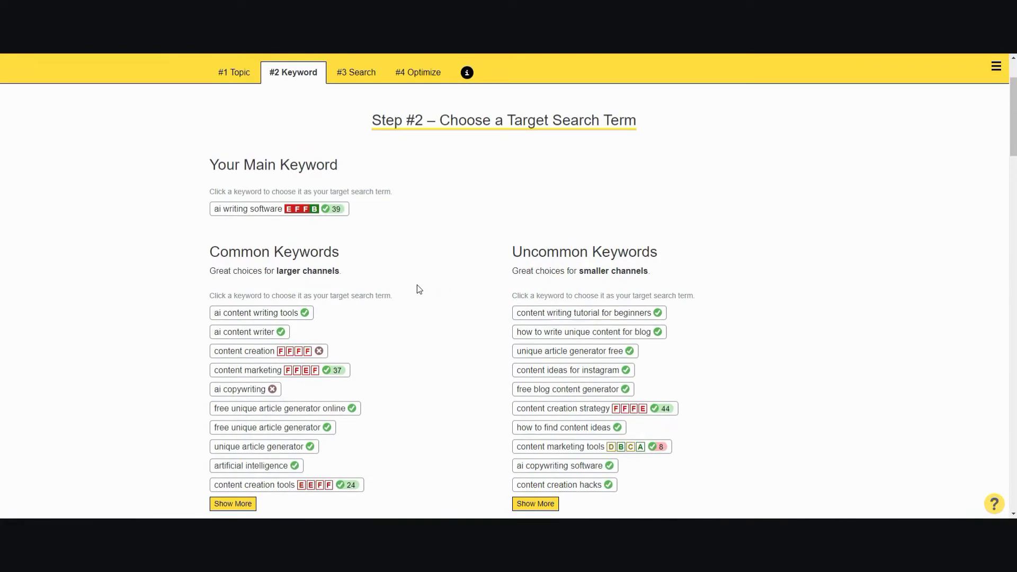
# Step: Look up ratings for 'ai content writing tools', 'ai content writer' and 'free unique article generator'
pyautogui.click(272, 313)
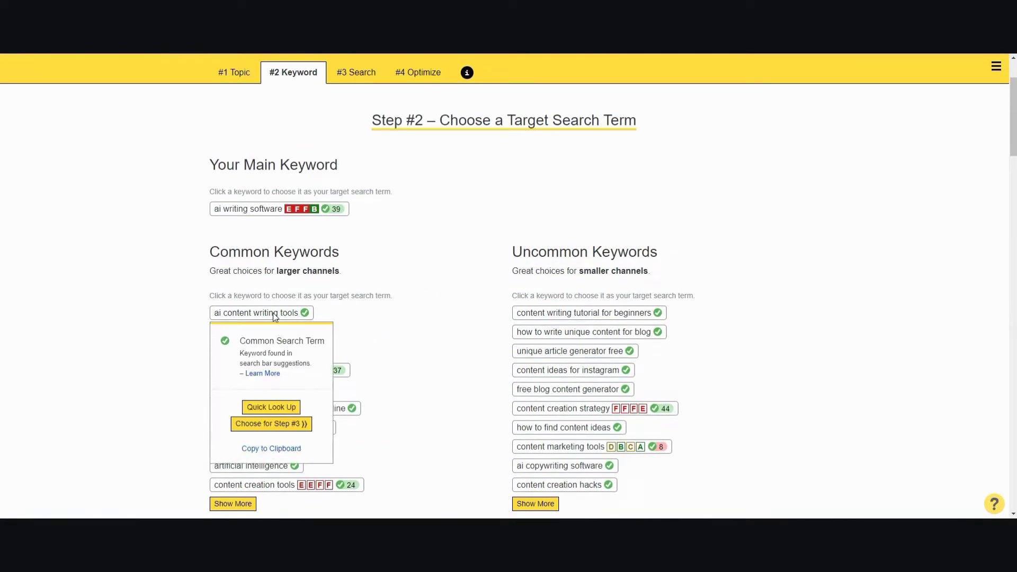
pyautogui.click(283, 405)
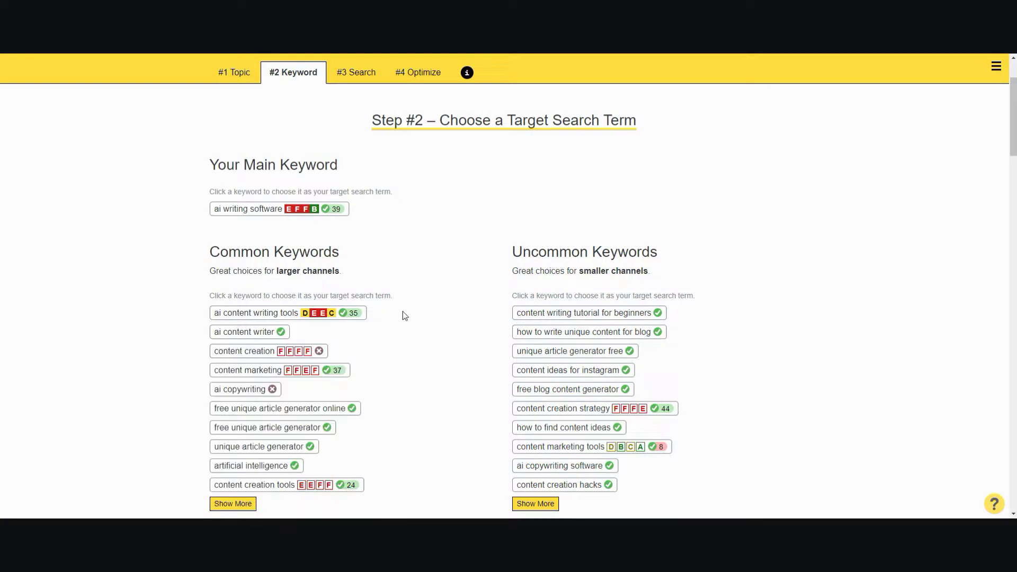
pyautogui.moveTo(257, 331)
pyautogui.click(281, 427)
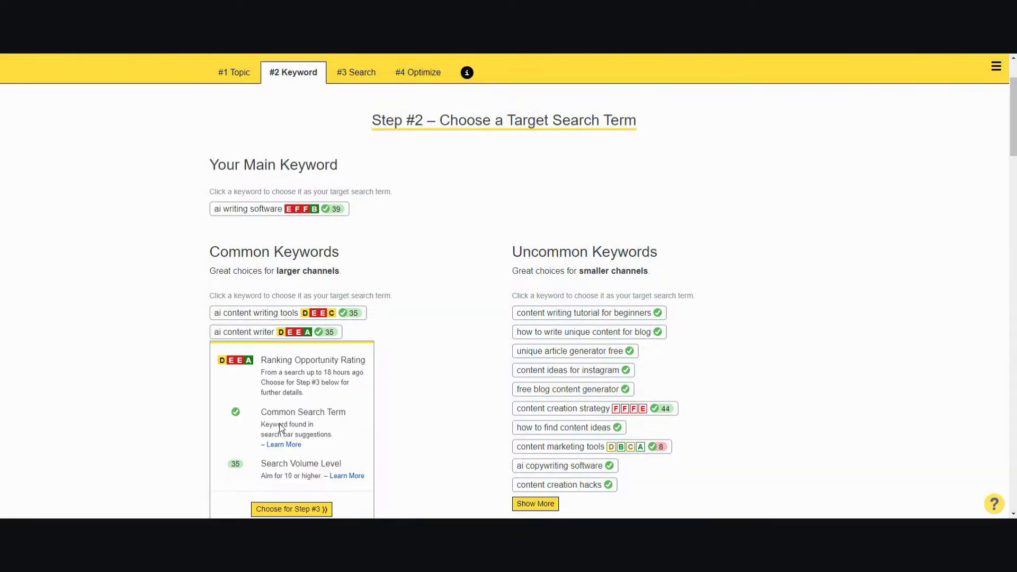
pyautogui.click(479, 314)
pyautogui.scroll(-2, 471, 313)
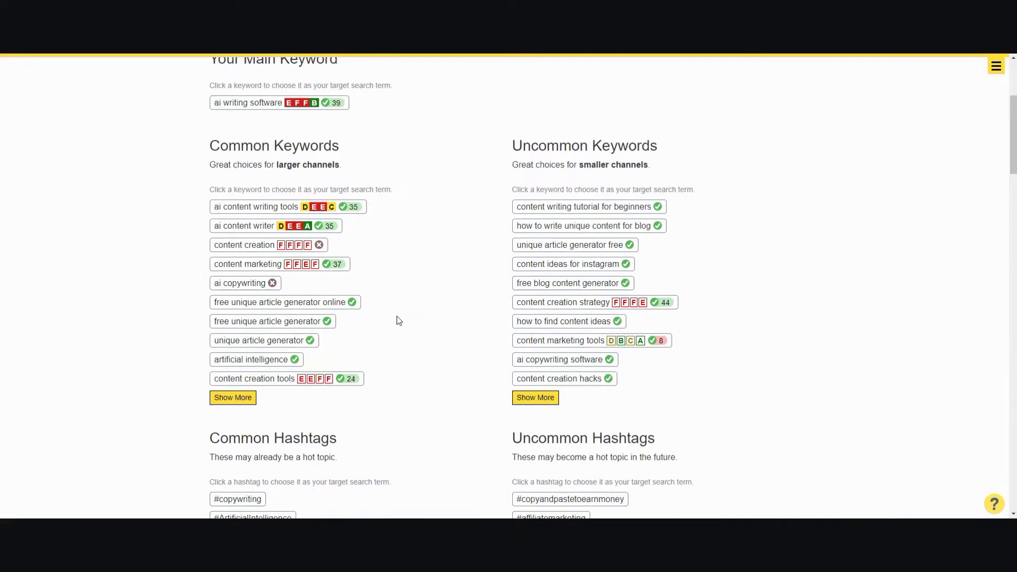
pyautogui.click(286, 324)
pyautogui.click(289, 417)
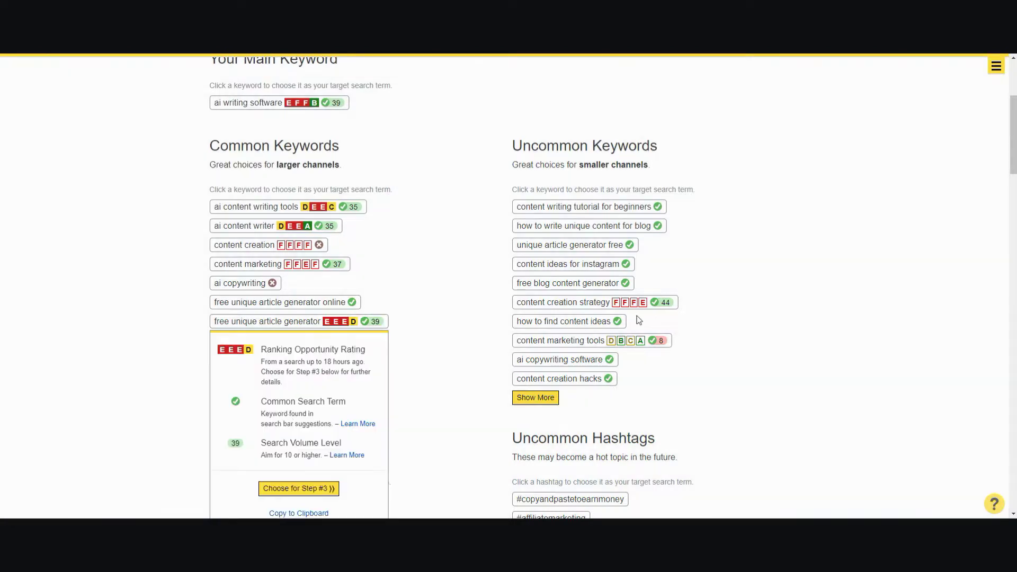
pyautogui.click(580, 331)
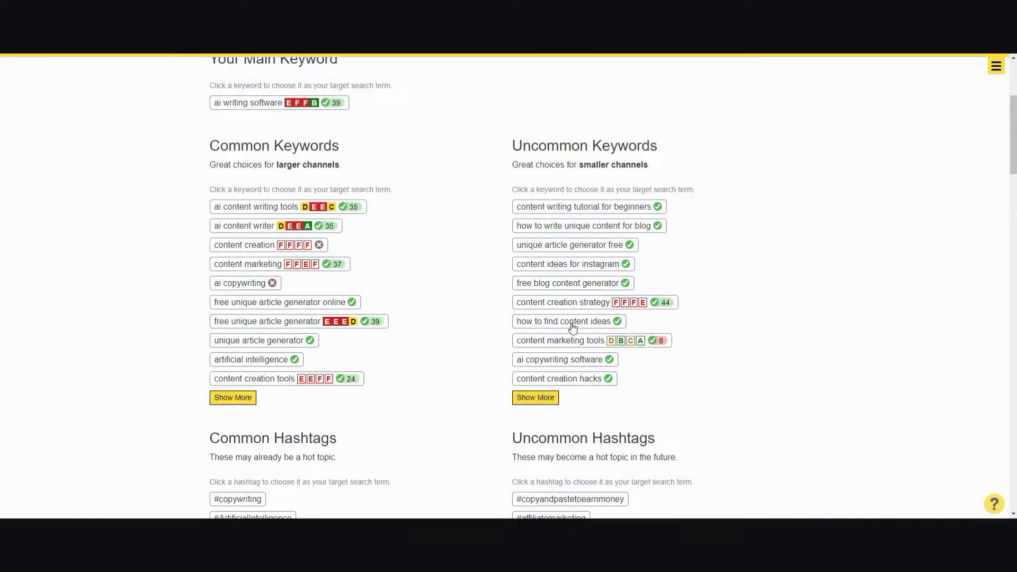
# Step: Look up ratings for 'how to find content ideas' (34) and 'how to write unique content for blog' (29)
pyautogui.click(573, 328)
pyautogui.click(589, 415)
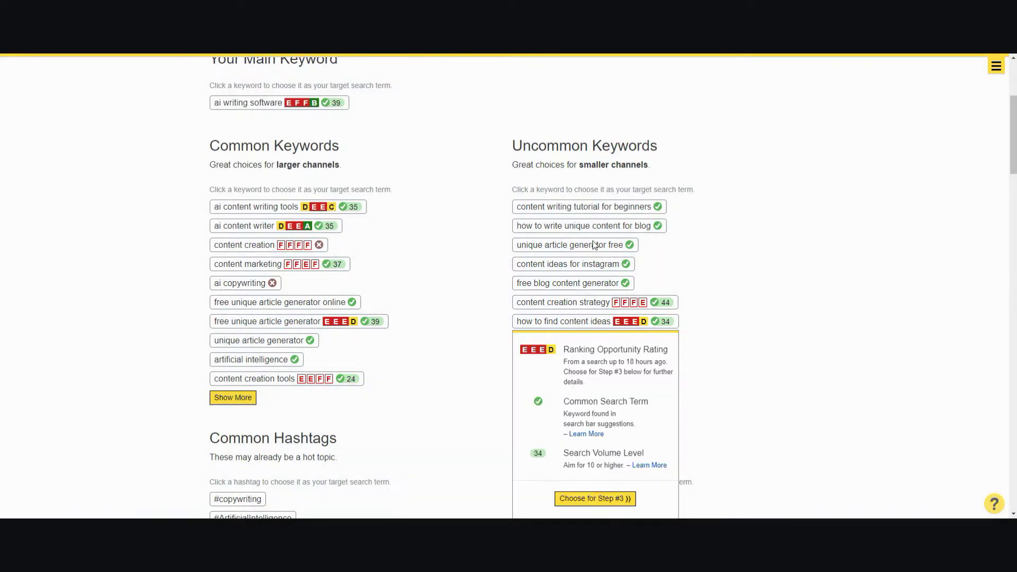
pyautogui.click(595, 231)
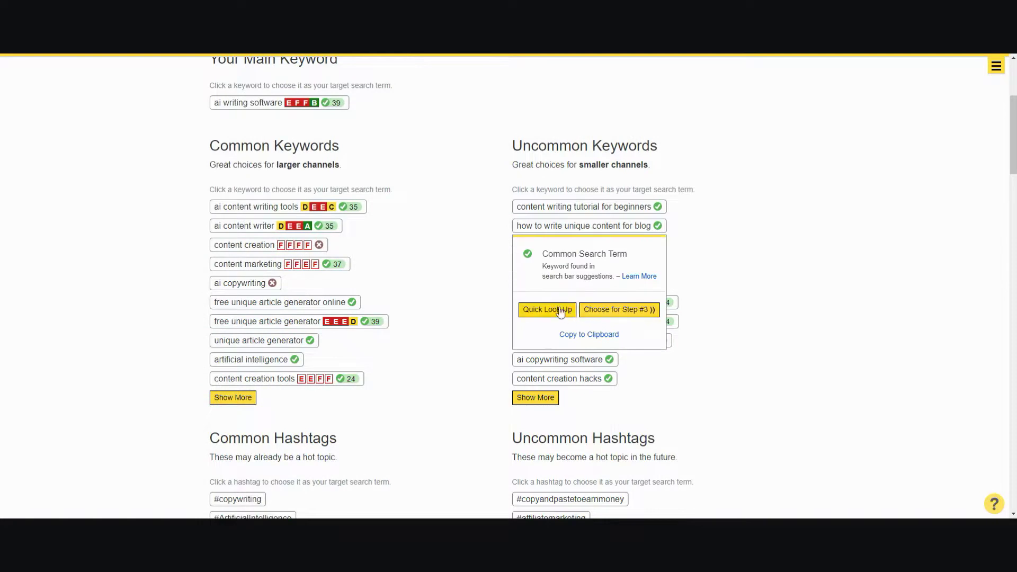
pyautogui.click(559, 310)
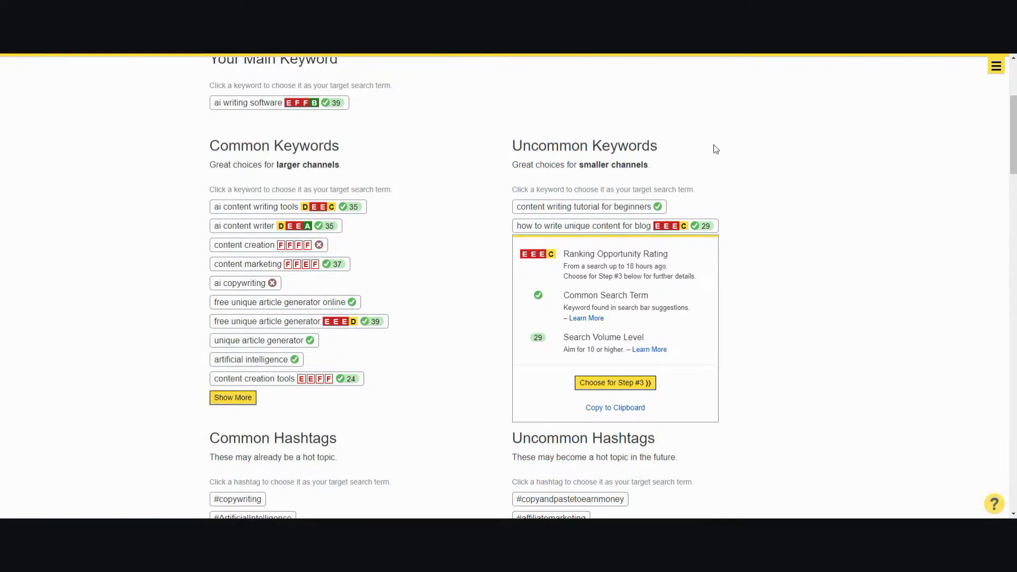
pyautogui.click(714, 146)
pyautogui.scroll(-1, 726, 175)
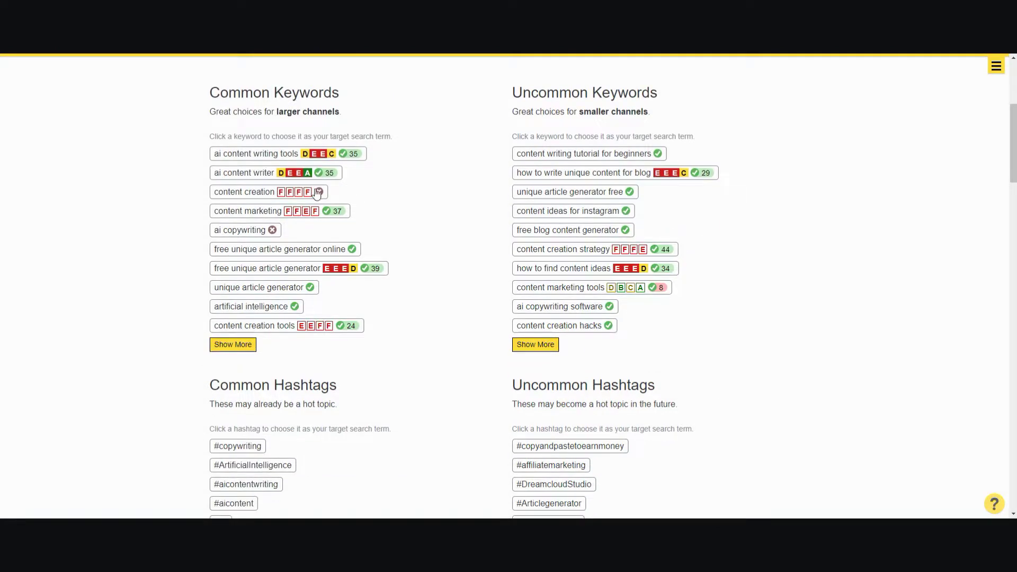
pyautogui.click(275, 154)
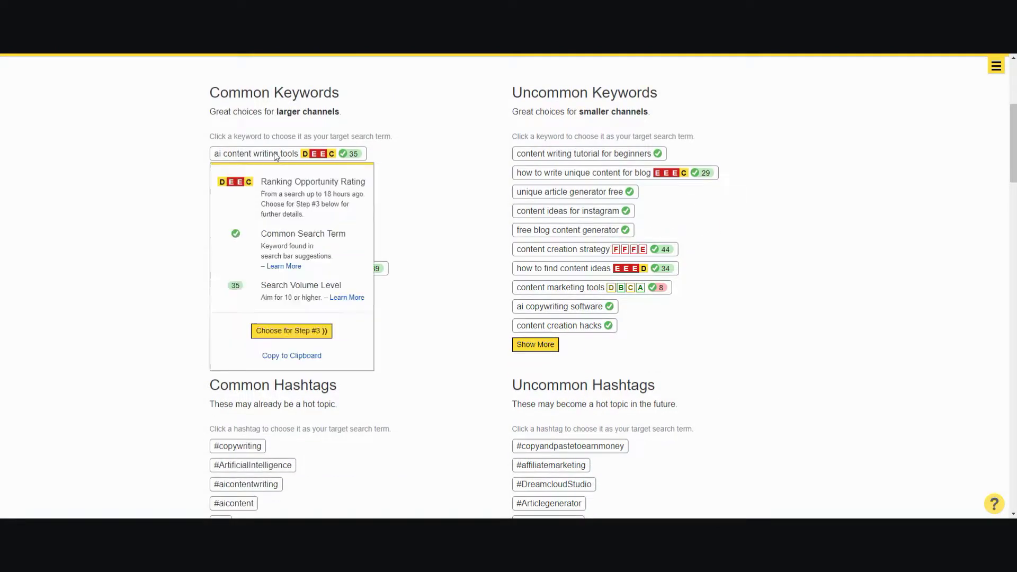
# Step: Set 'ai content writing tools' as the target term and review its Step #3 grades and results
pyautogui.click(292, 332)
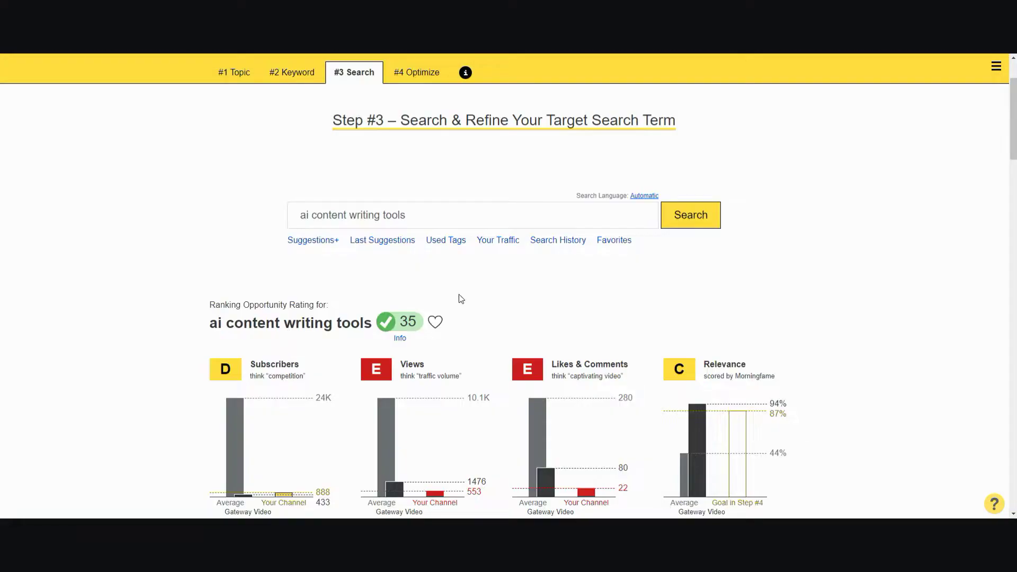
pyautogui.scroll(-3, 582, 279)
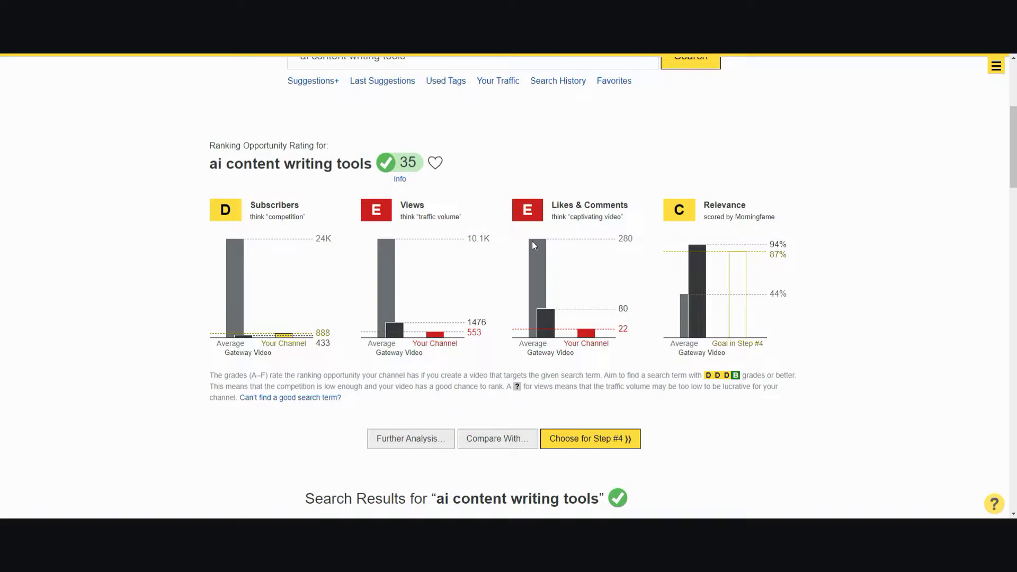
pyautogui.scroll(-1, 532, 241)
pyautogui.scroll(2, 609, 244)
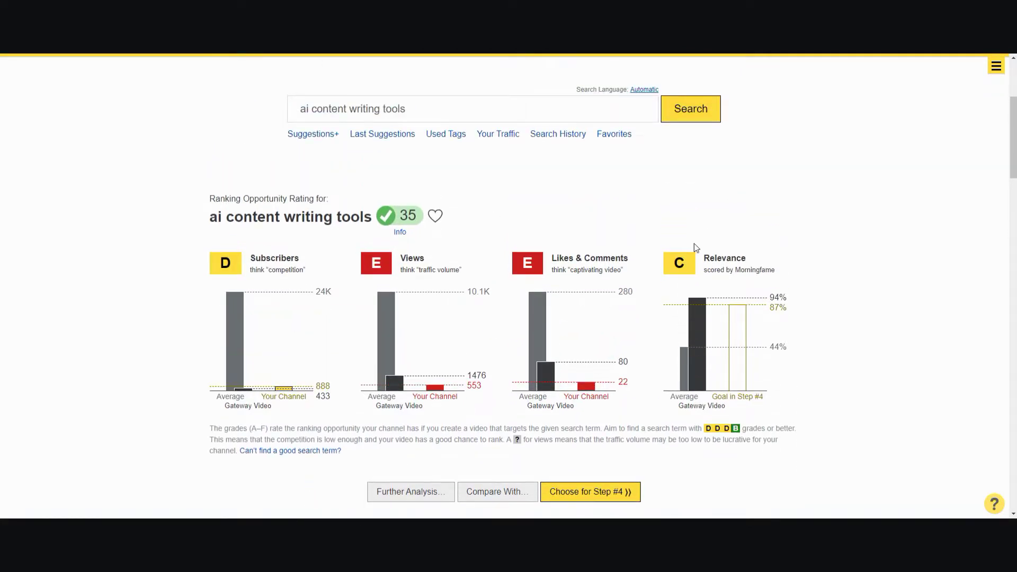
pyautogui.scroll(-10, 694, 244)
pyautogui.scroll(1, 697, 247)
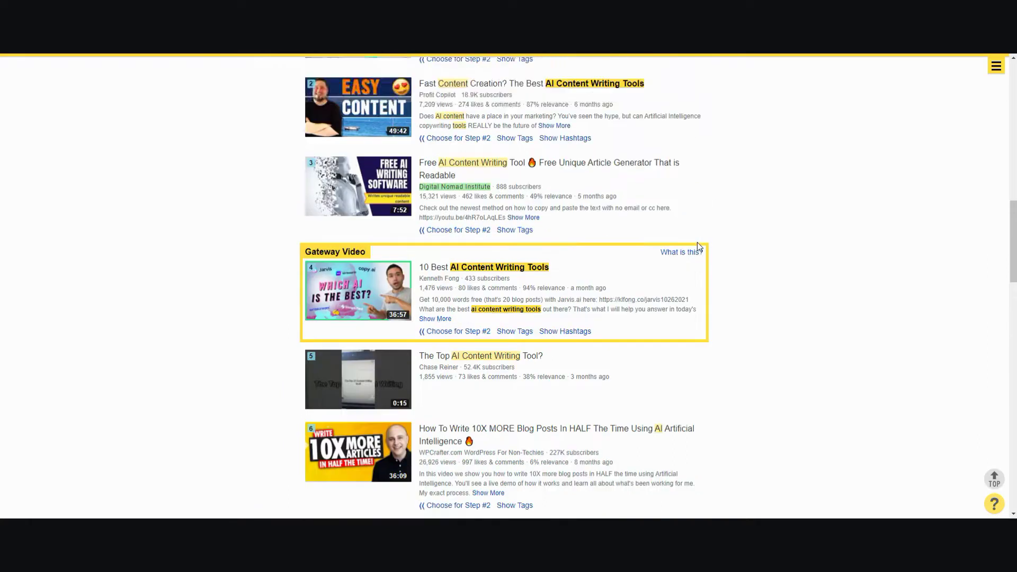
pyautogui.scroll(9, 697, 244)
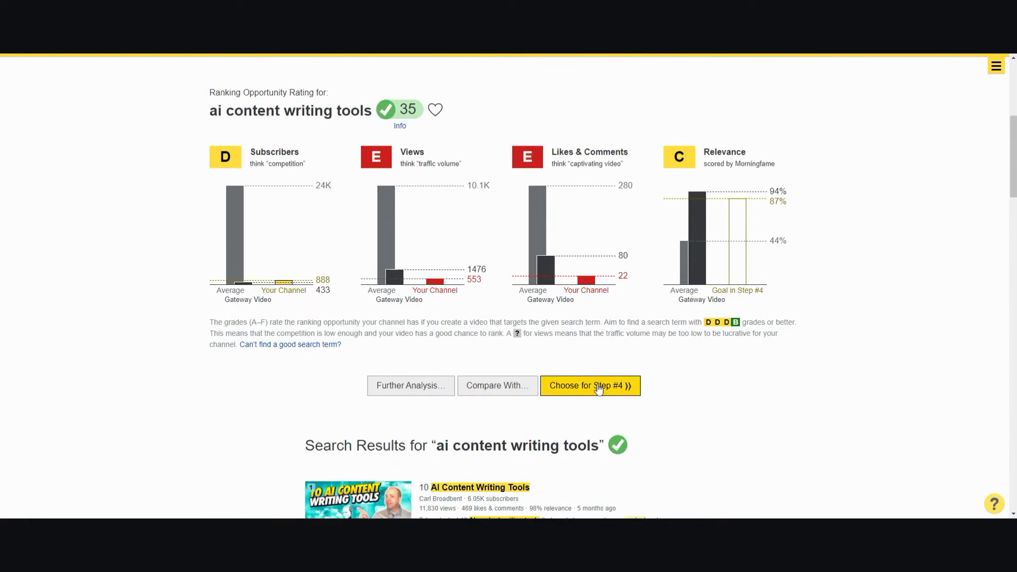
pyautogui.click(598, 388)
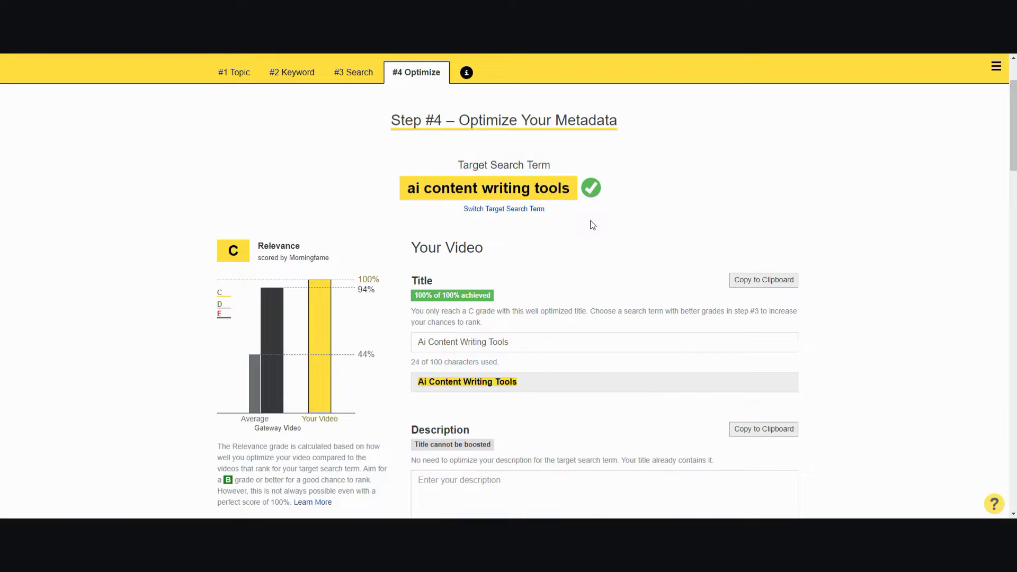
# Step: Finish the title as 'Ai Content Writing Tools: That you will love to use' (87% achieved)
pyautogui.scroll(-1, 592, 225)
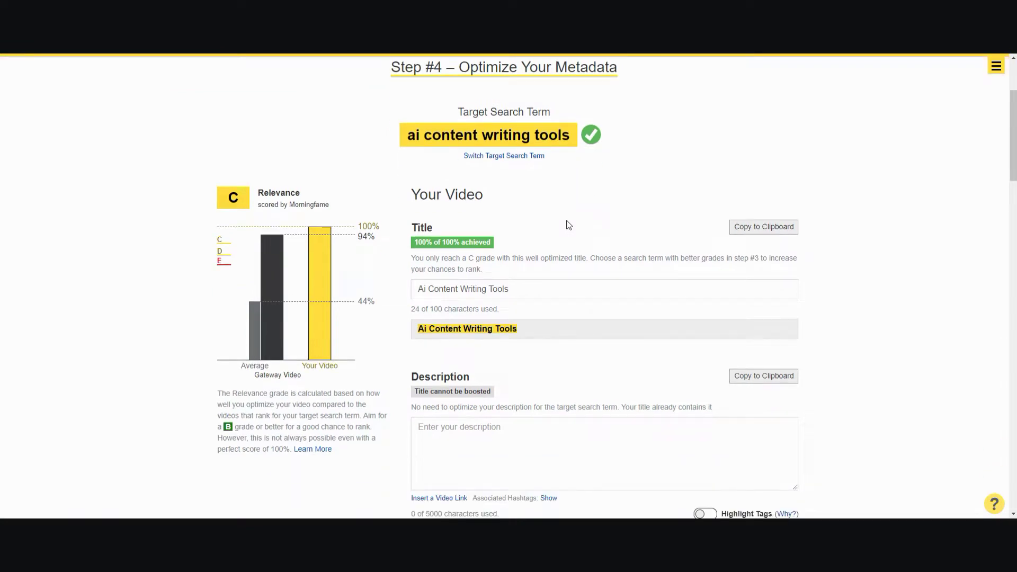
pyautogui.scroll(-1, 568, 229)
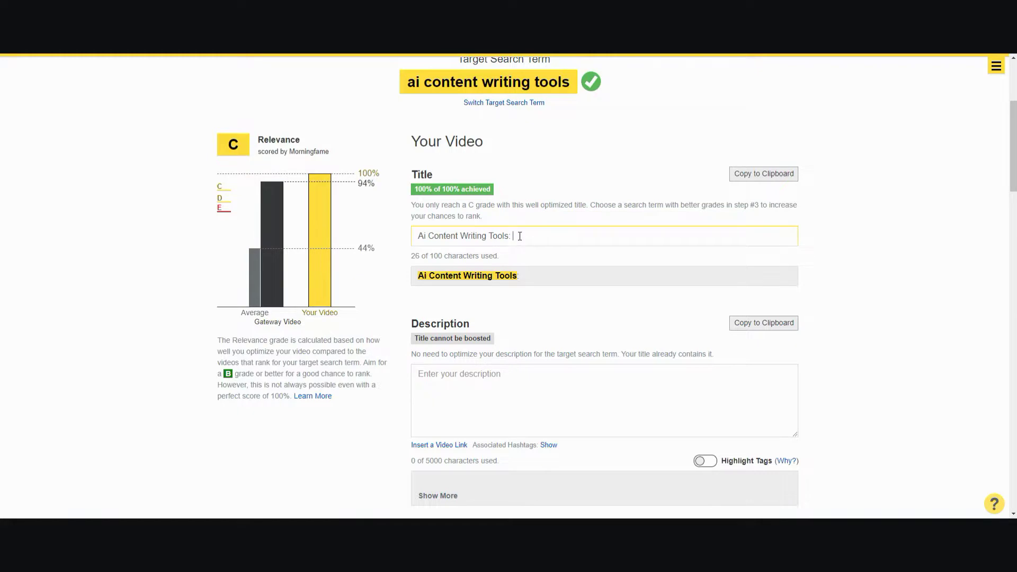
pyautogui.write('That you')
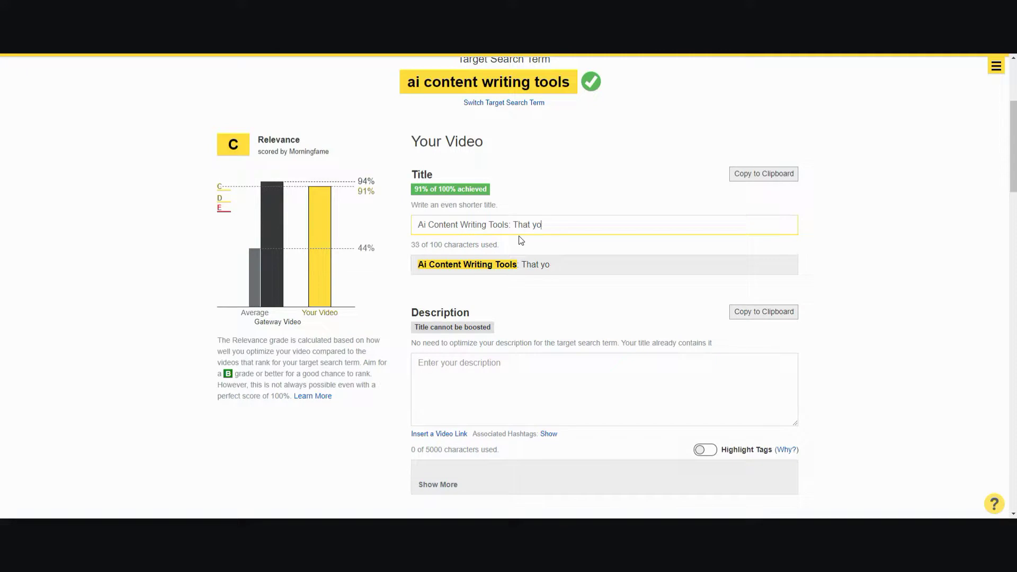
pyautogui.press('BackSpace')
pyautogui.press('BackSpace')
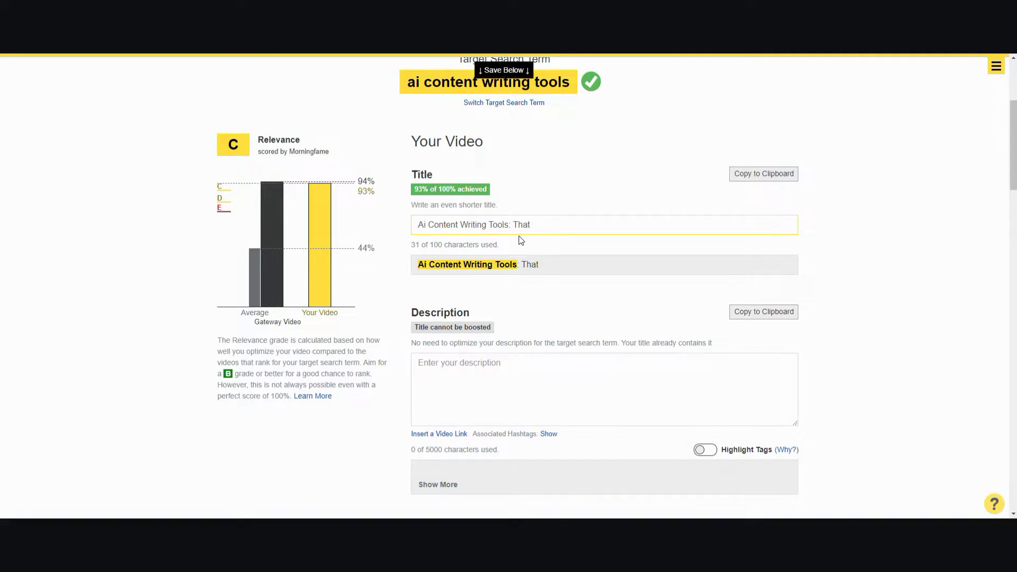
pyautogui.write('you will lov')
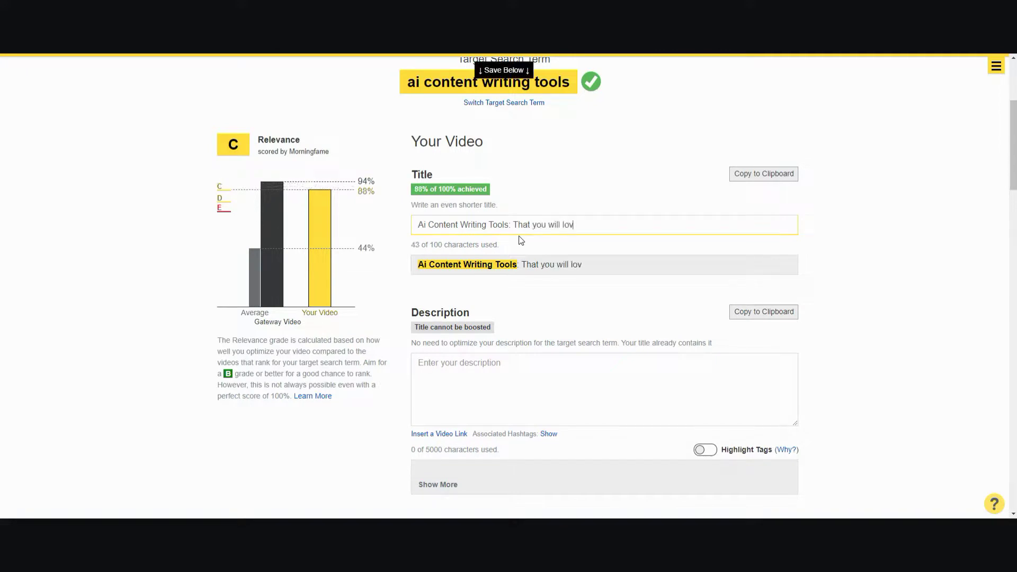
pyautogui.write('e to use')
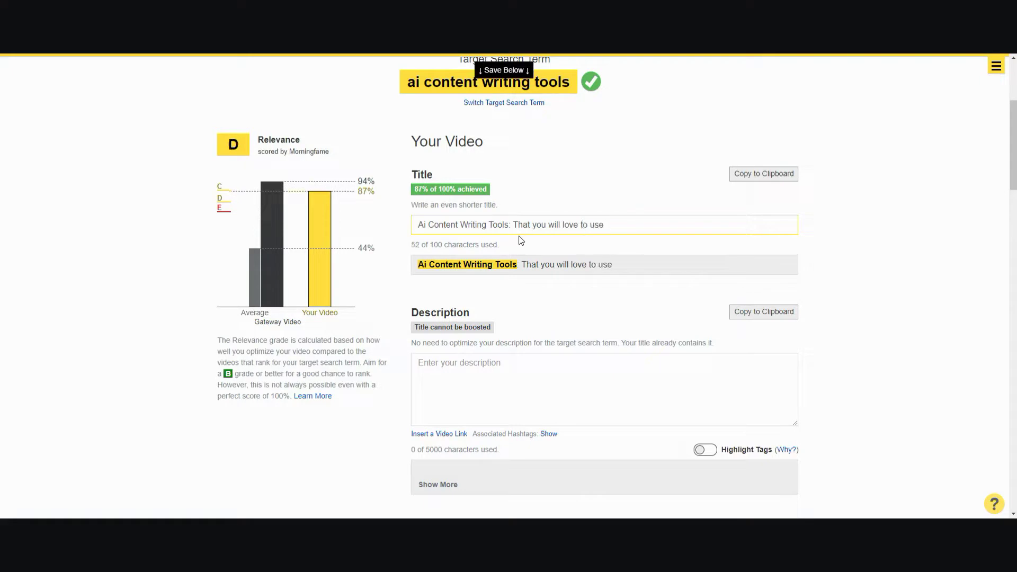
pyautogui.scroll(-1, 521, 240)
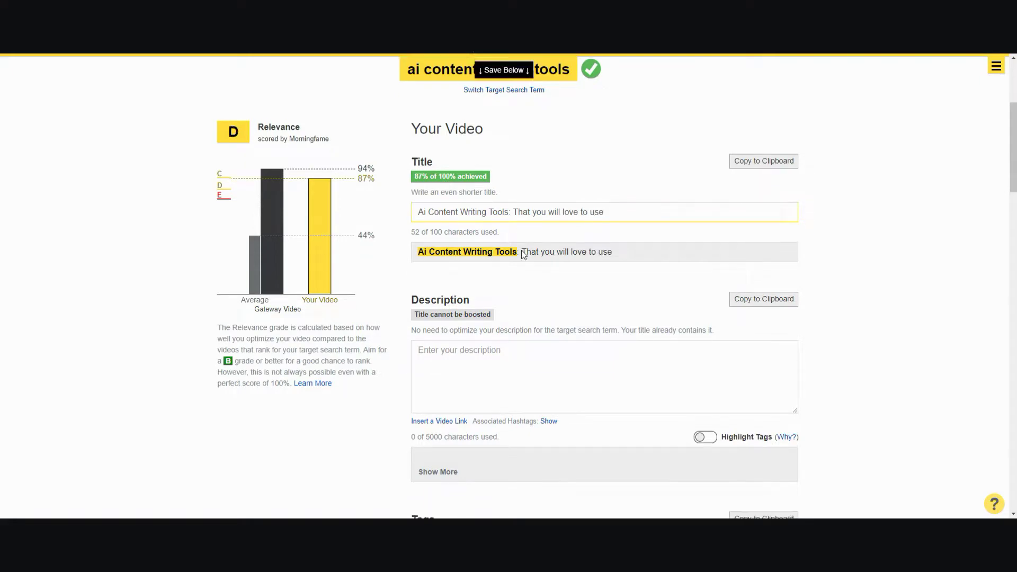
pyautogui.click(457, 319)
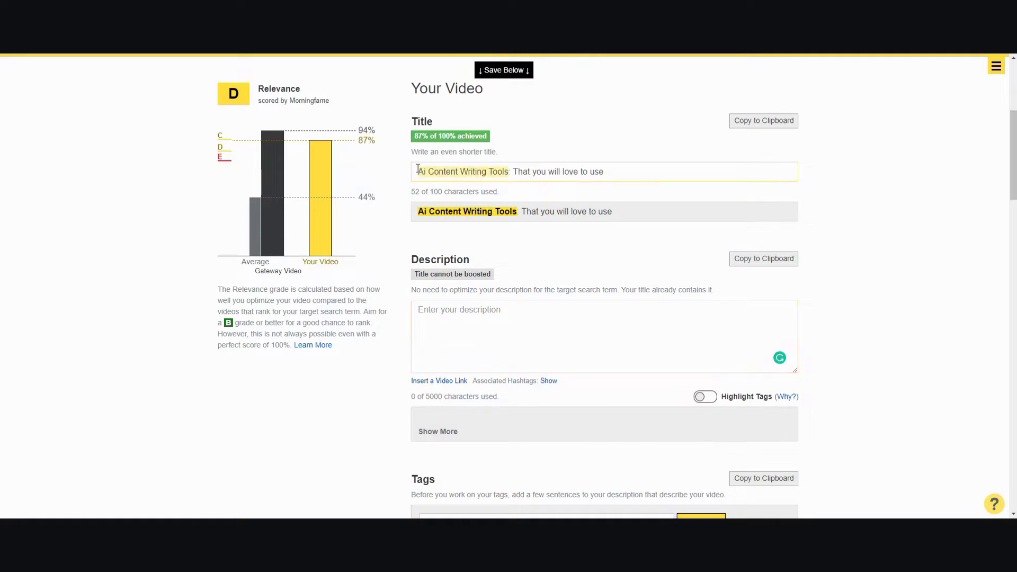
# Step: Write the description 'This video will cover Ai Content Writing Tools that have helped me grow my channel.'
pyautogui.click(452, 316)
pyautogui.write('This vid')
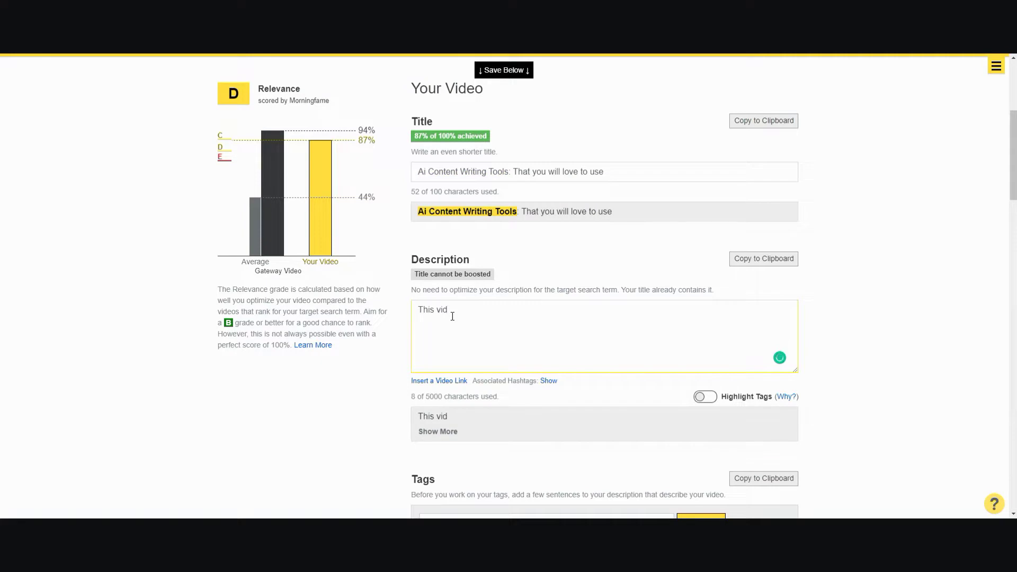
pyautogui.write('eo will cover')
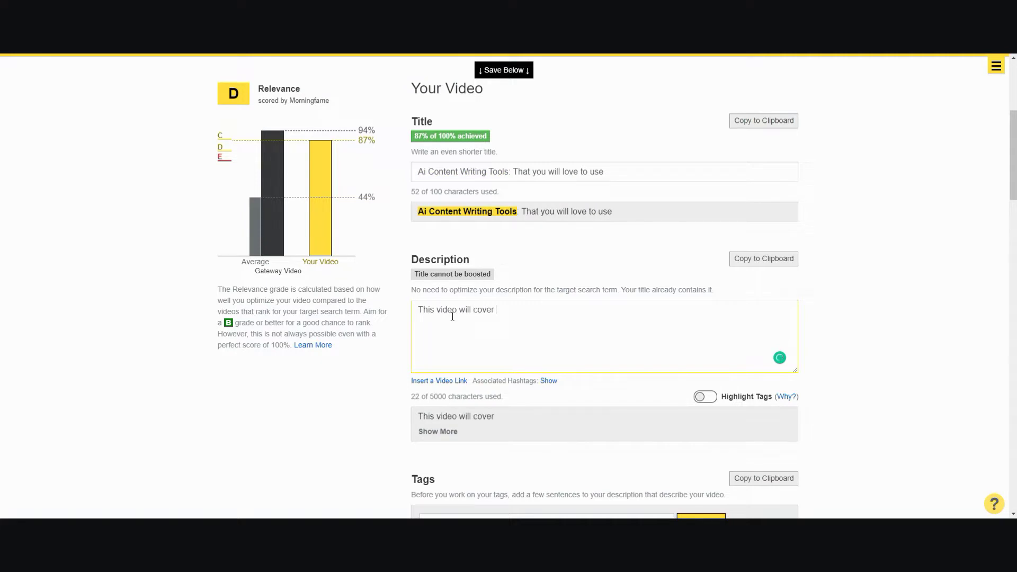
pyautogui.write('Ai Content Writing Tools')
pyautogui.write('that ')
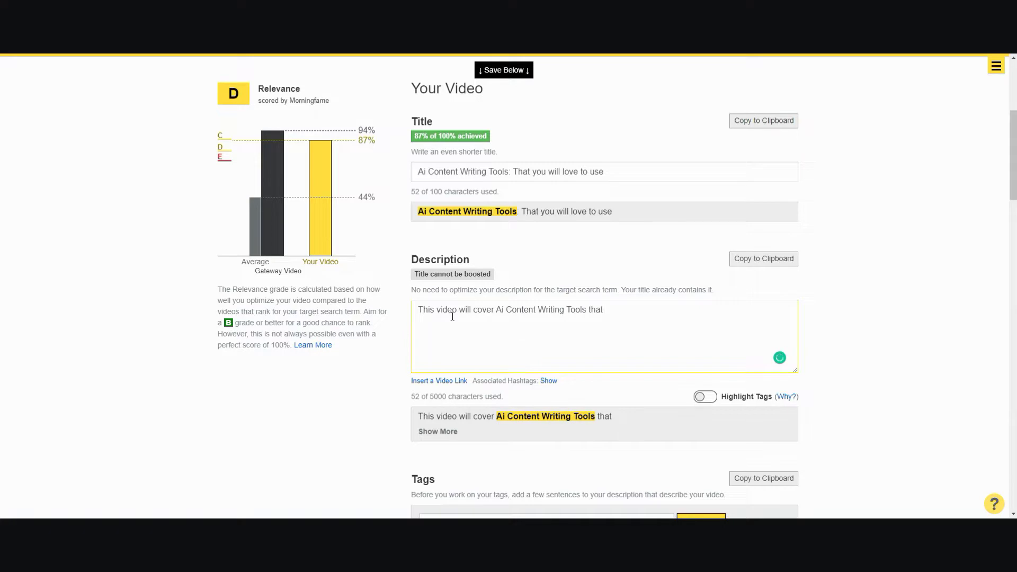
pyautogui.write('have helped m')
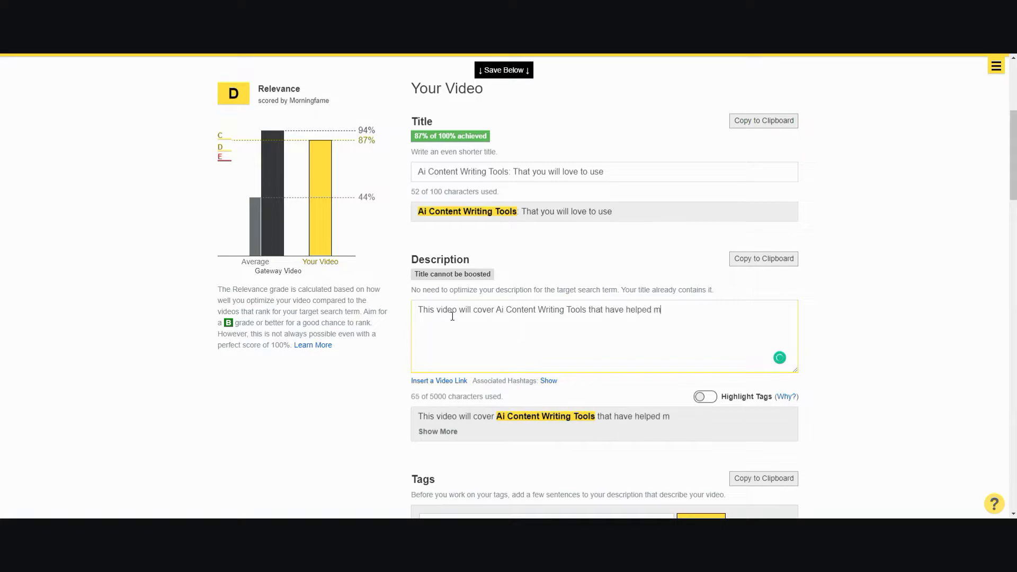
pyautogui.write('e ')
pyautogui.write('grow my chan')
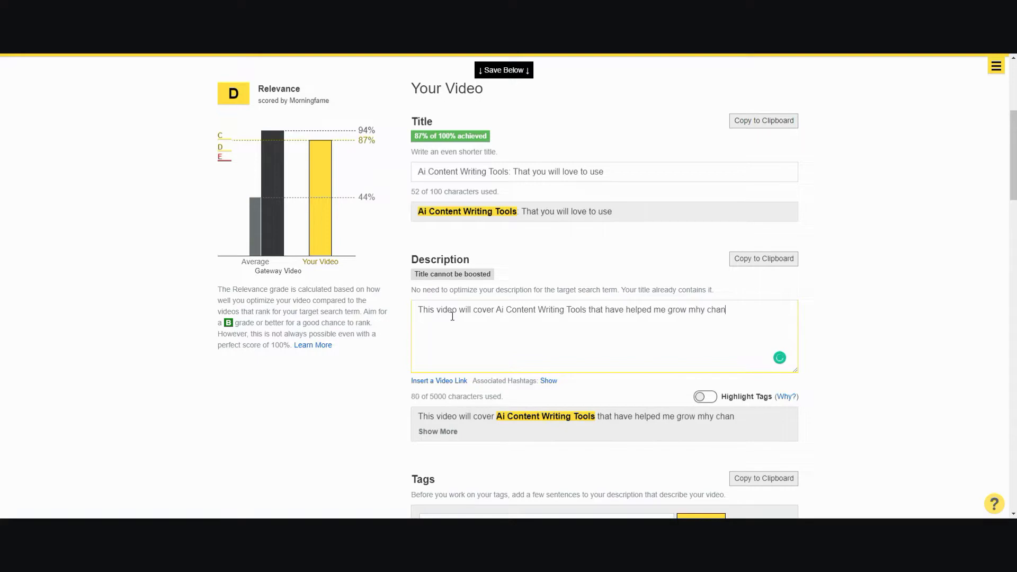
pyautogui.press('BackSpace')
pyautogui.press('BackSpace')
pyautogui.press('BackSpace')
pyautogui.press('BackSpace')
pyautogui.press('BackSpace')
pyautogui.press('BackSpace')
pyautogui.write('y channel')
# Step: Append the suggested hashtags #aicontent, #aicontentwriting and #AIContentWriter to the description
pyautogui.scroll(-2, 565, 332)
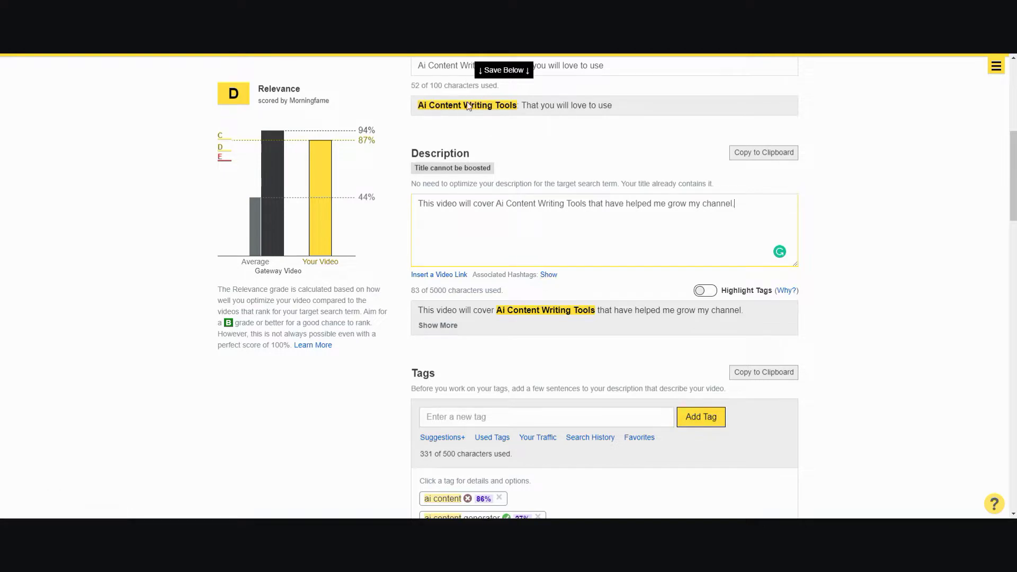
pyautogui.click(549, 275)
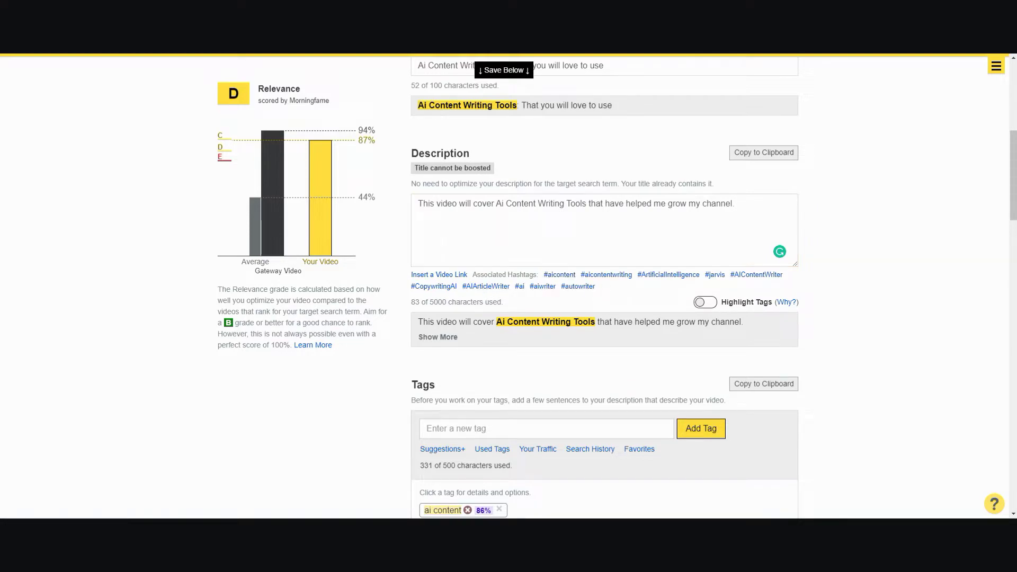
pyautogui.click(571, 279)
pyautogui.click(609, 279)
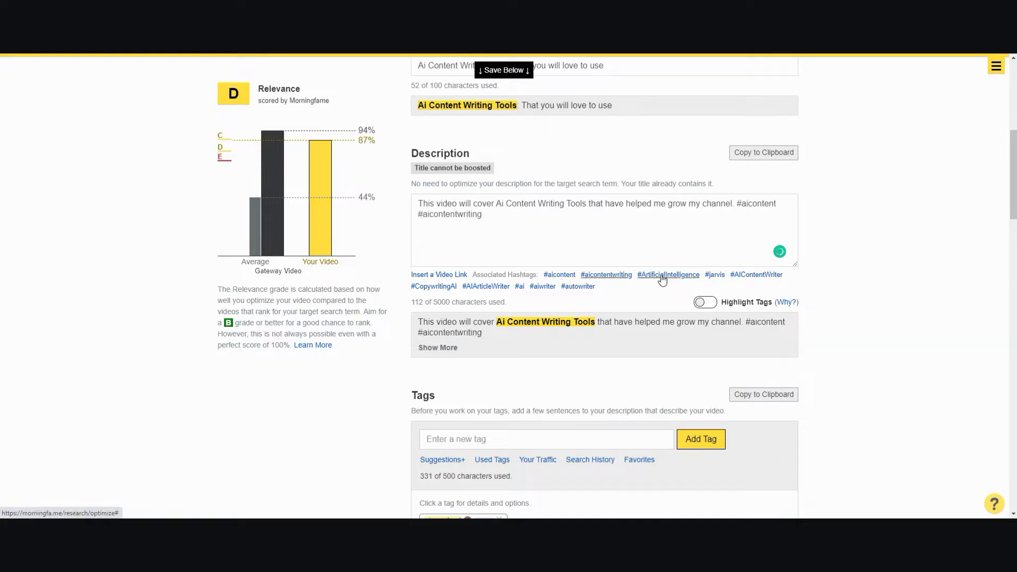
pyautogui.click(756, 276)
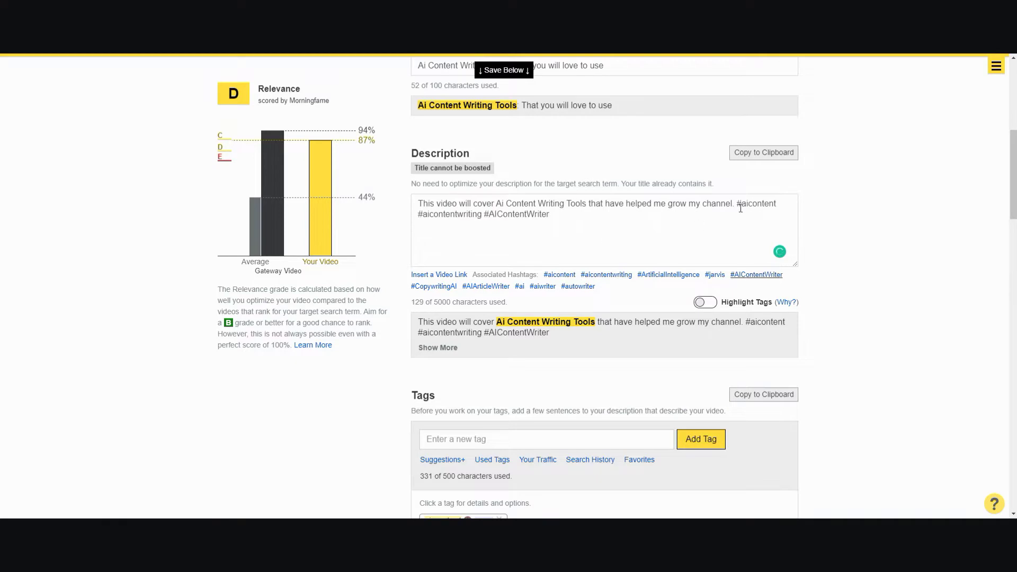
pyautogui.scroll(-3, 663, 248)
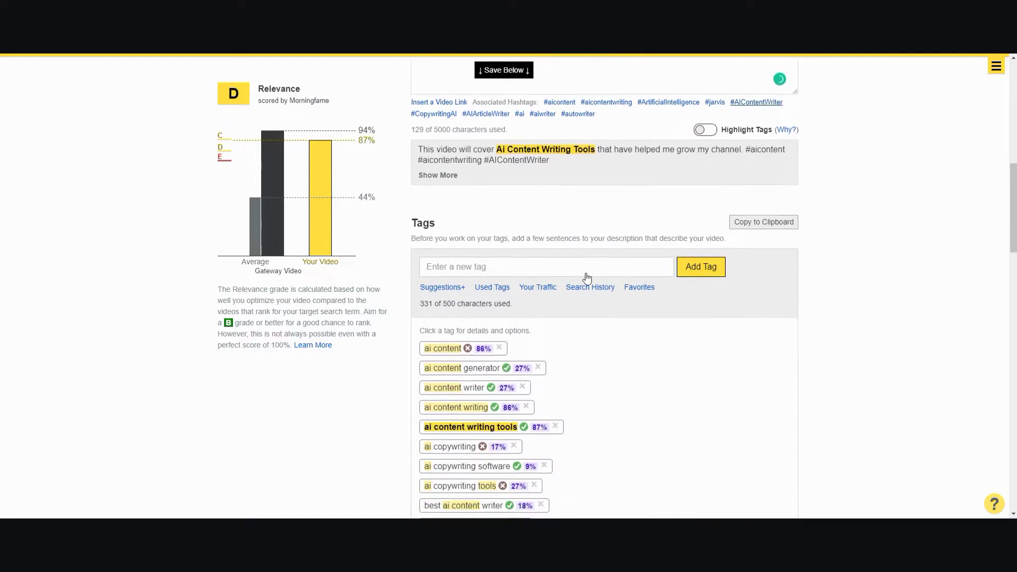
pyautogui.scroll(-3, 586, 278)
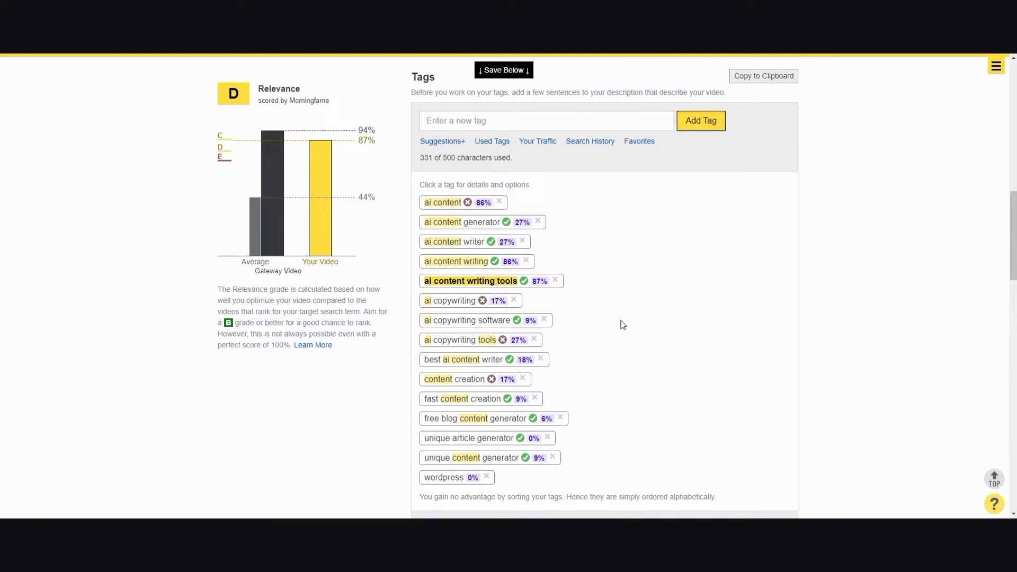
pyautogui.scroll(-2, 680, 337)
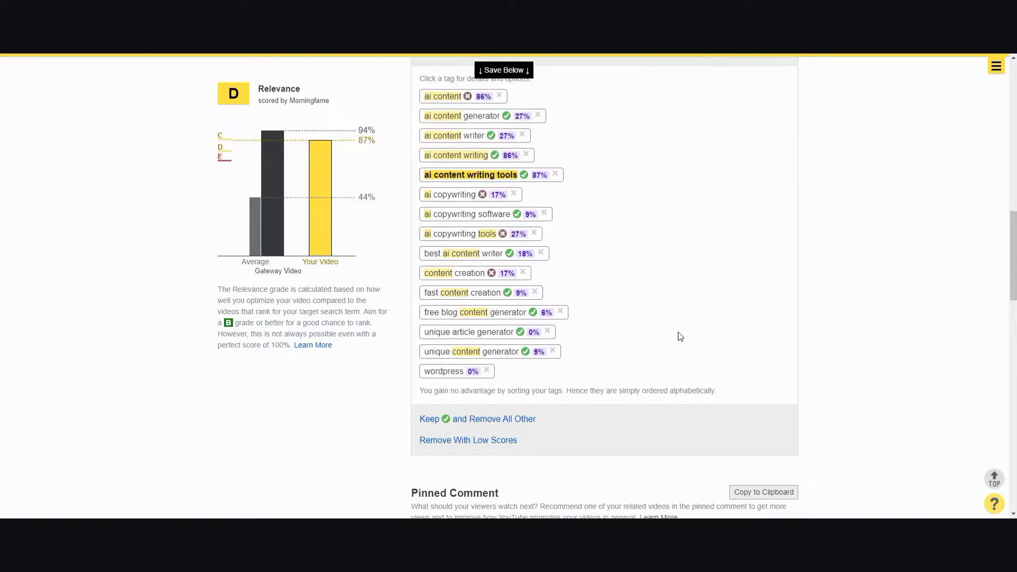
pyautogui.scroll(10, 700, 337)
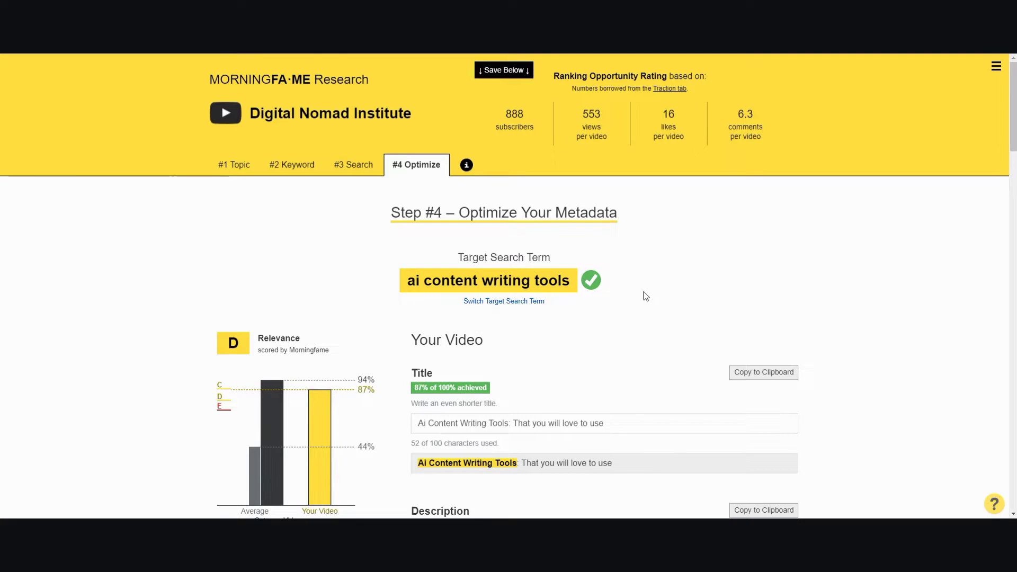
pyautogui.scroll(-4, 633, 286)
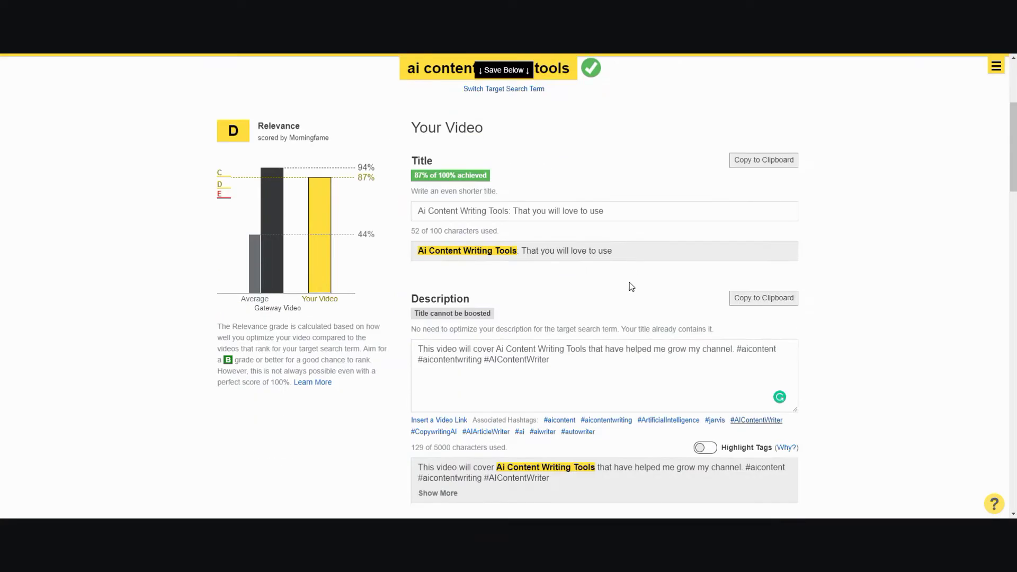
pyautogui.scroll(-4, 631, 287)
# Step: Scroll the pricing page to show the Basic plan and the invite-code join form
pyautogui.scroll(8, 631, 286)
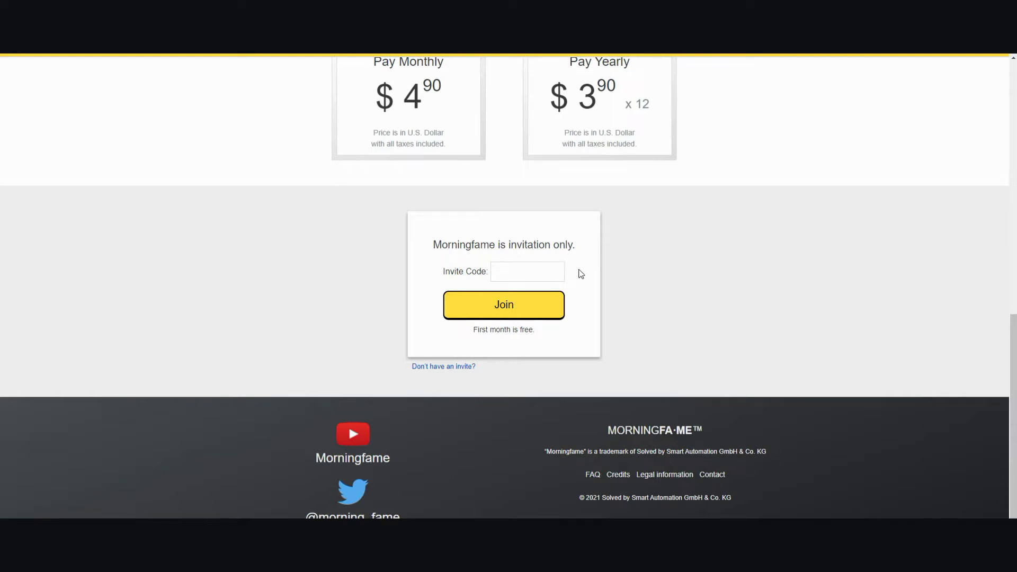
# Step: Scroll up to the Pricing heading showing the Plus plan at $12.90 monthly or $9.90 yearly
pyautogui.scroll(4, 584, 274)
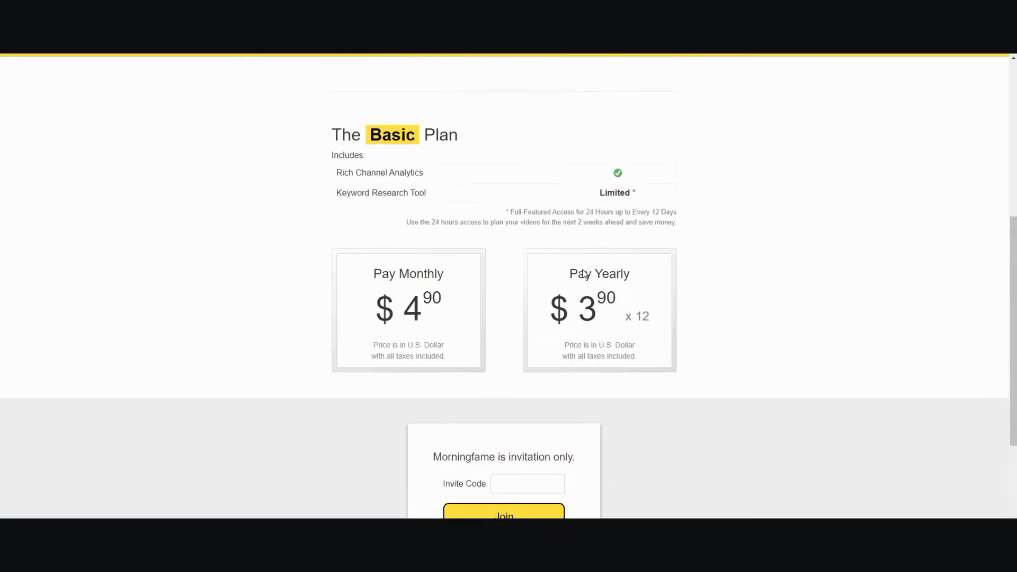
pyautogui.scroll(-2, 583, 272)
pyautogui.scroll(-1, 538, 335)
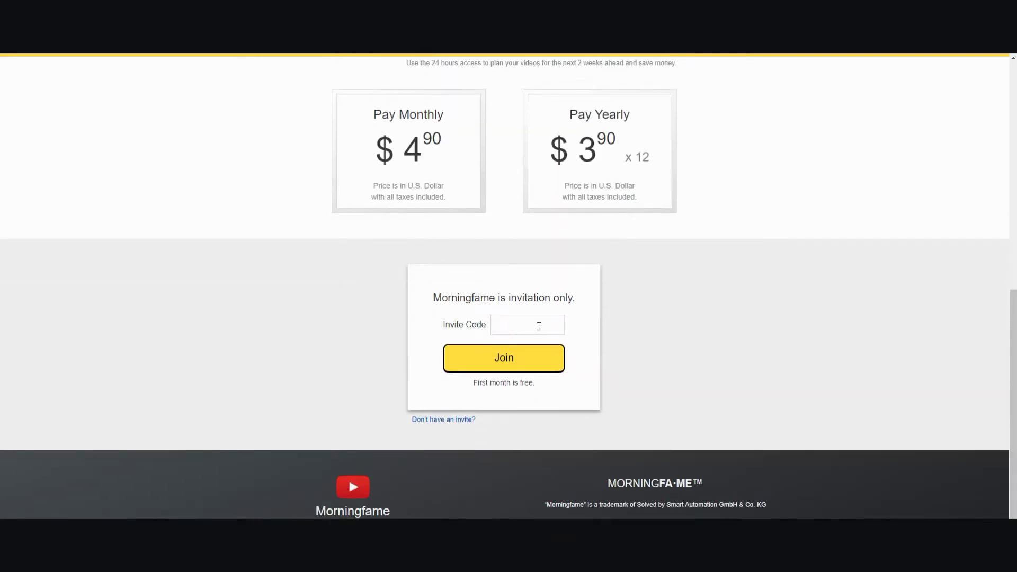
pyautogui.scroll(6, 675, 316)
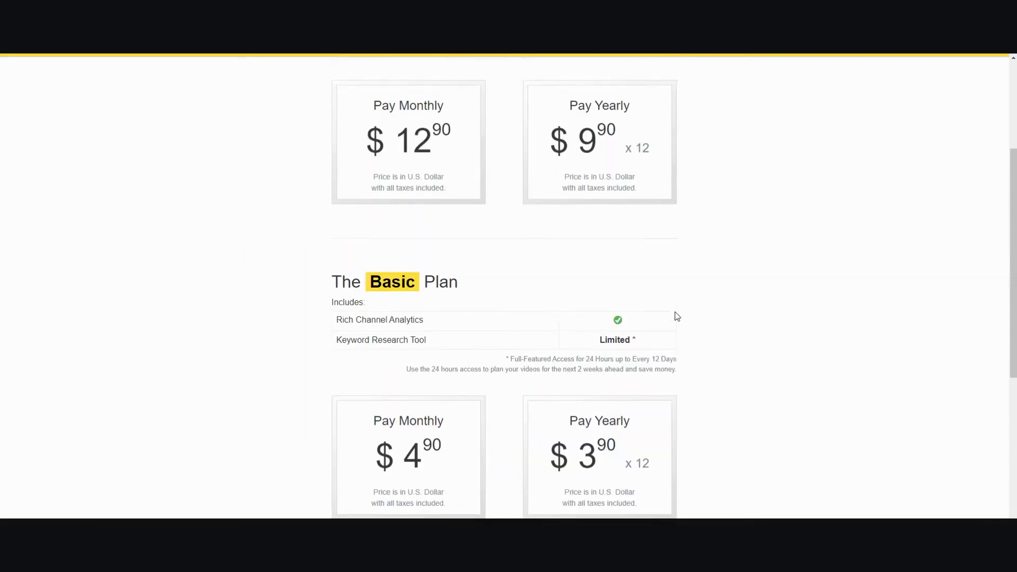
pyautogui.scroll(-2, 675, 315)
pyautogui.scroll(3, 677, 317)
pyautogui.scroll(-1, 677, 316)
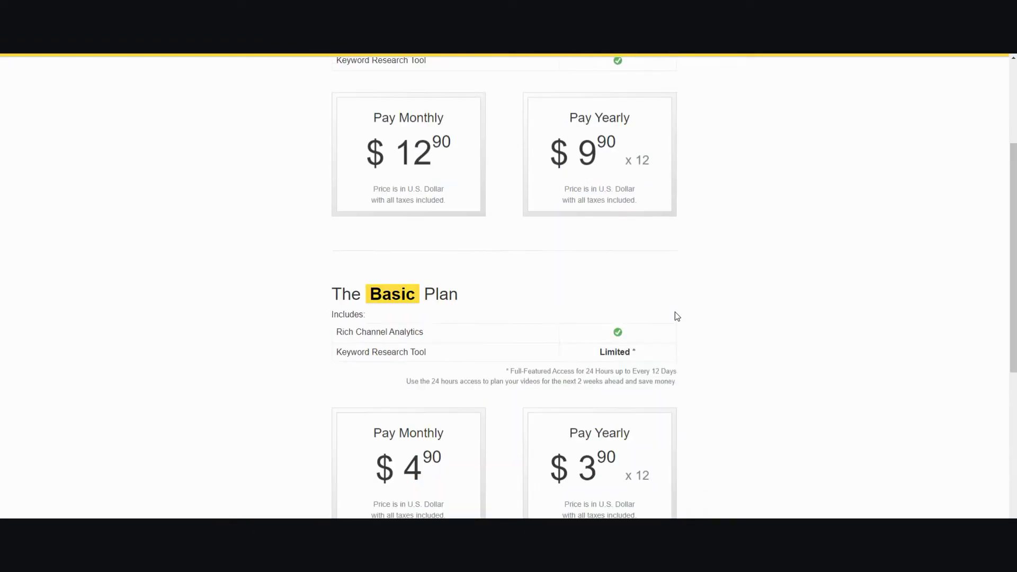
pyautogui.scroll(3, 676, 316)
pyautogui.scroll(1, 676, 316)
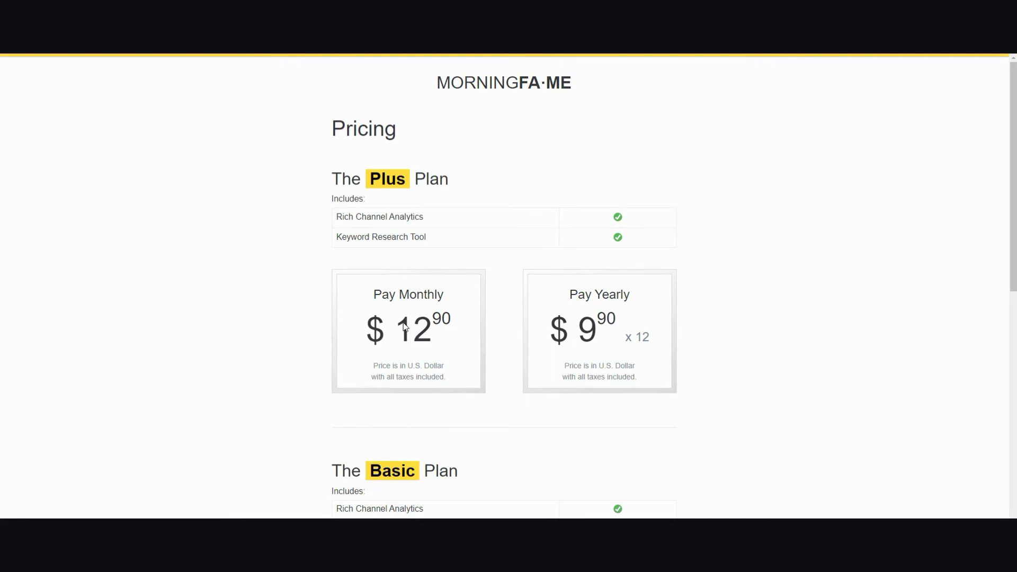
pyautogui.scroll(-2, 403, 326)
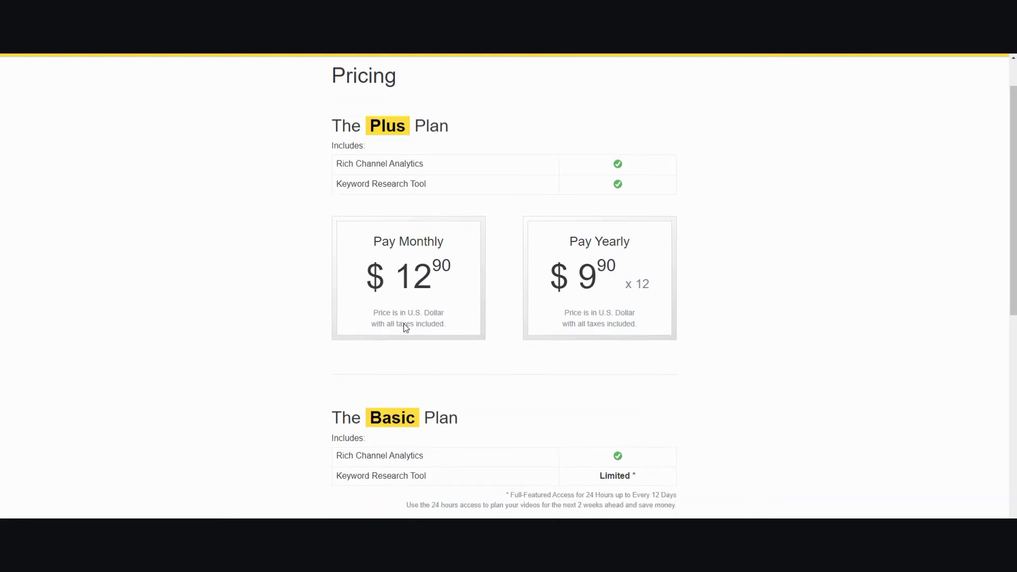
pyautogui.scroll(2, 404, 327)
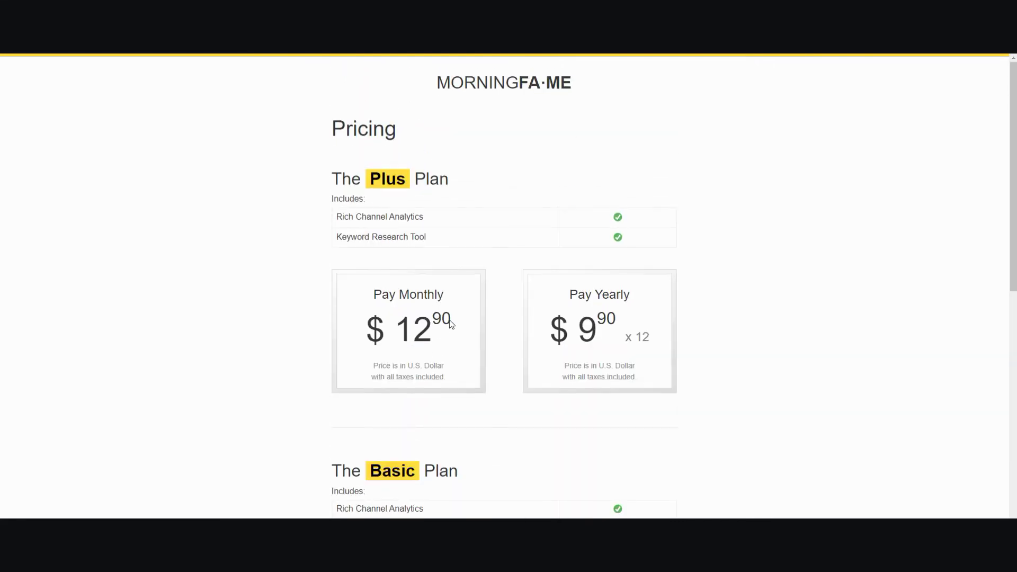